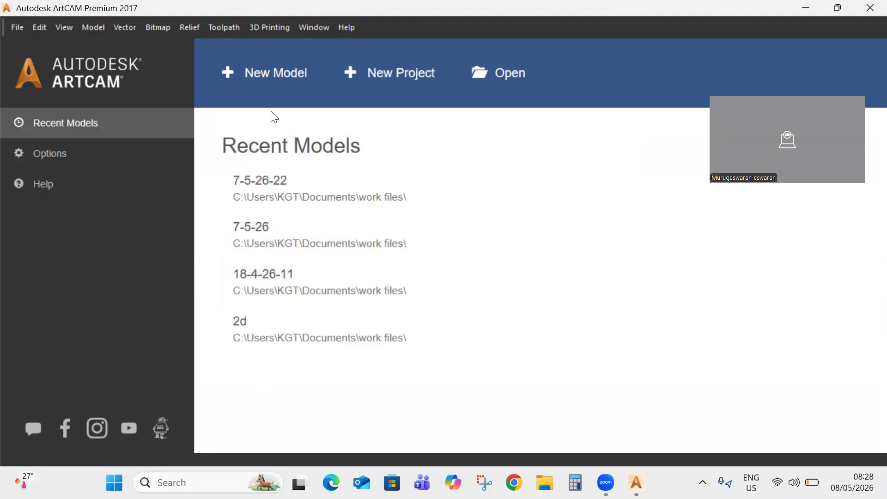
# - Create a new model 350 mm wide and 400 mm high
pyautogui.click(294, 91)
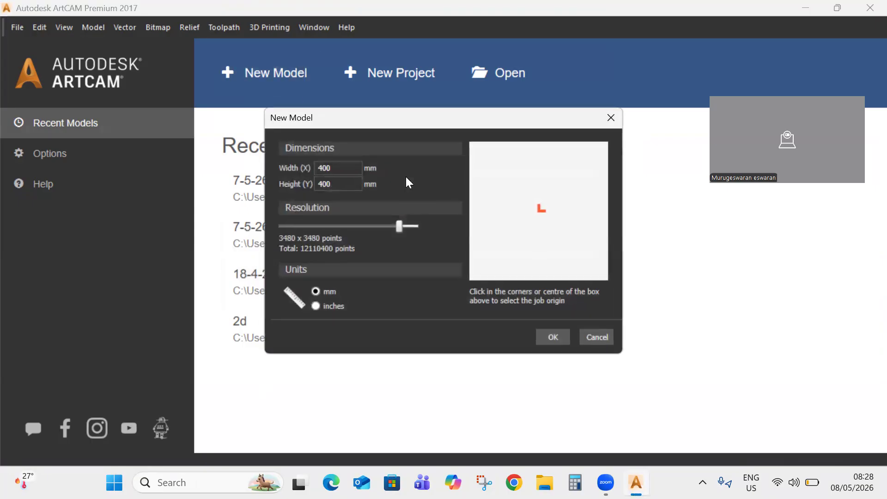
pyautogui.click(341, 173)
pyautogui.moveTo(341, 173); pyautogui.dragTo(292, 172)
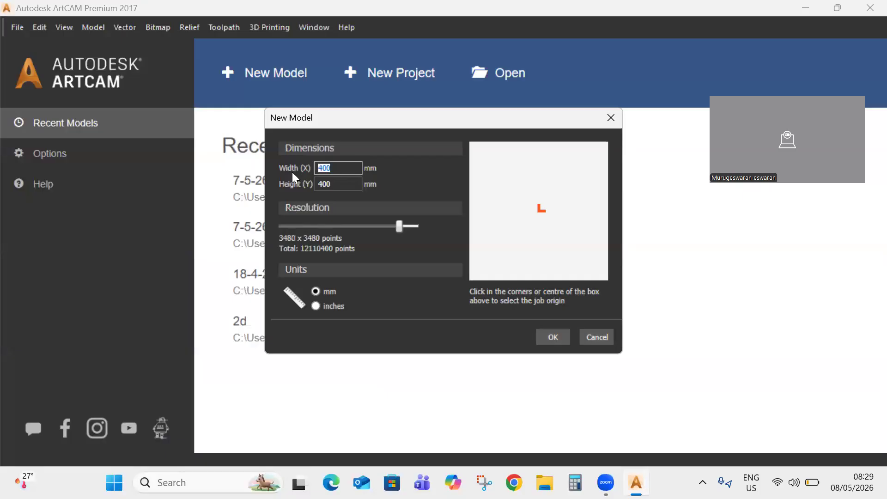
pyautogui.write('350')
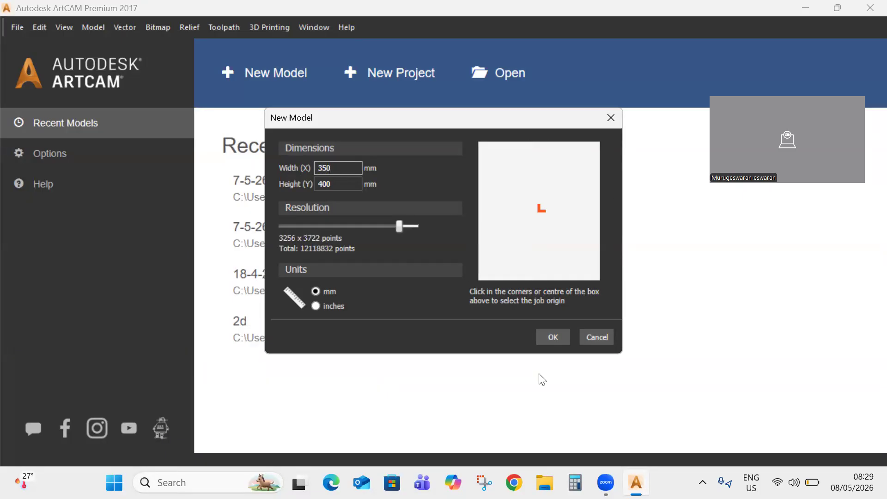
pyautogui.click(551, 340)
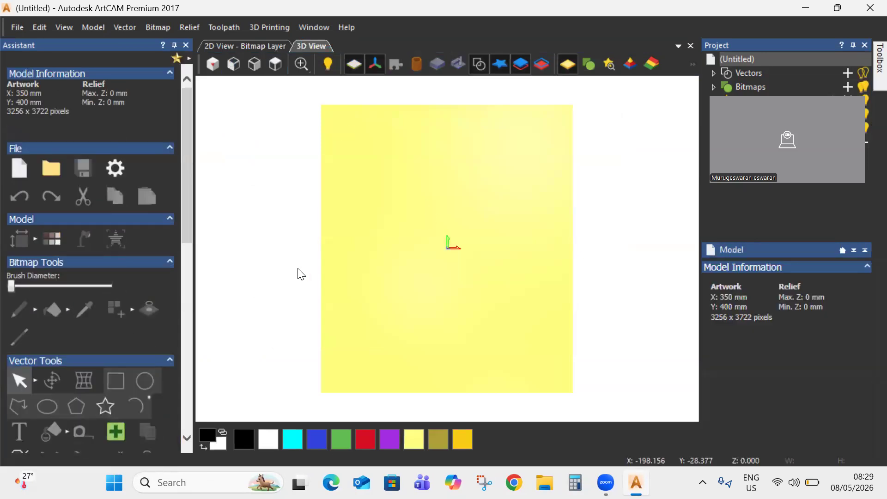
# - In the 2D view, create a 350 mm wide by 400 mm high rectangle centred at X 0, Y 0
pyautogui.click(265, 46)
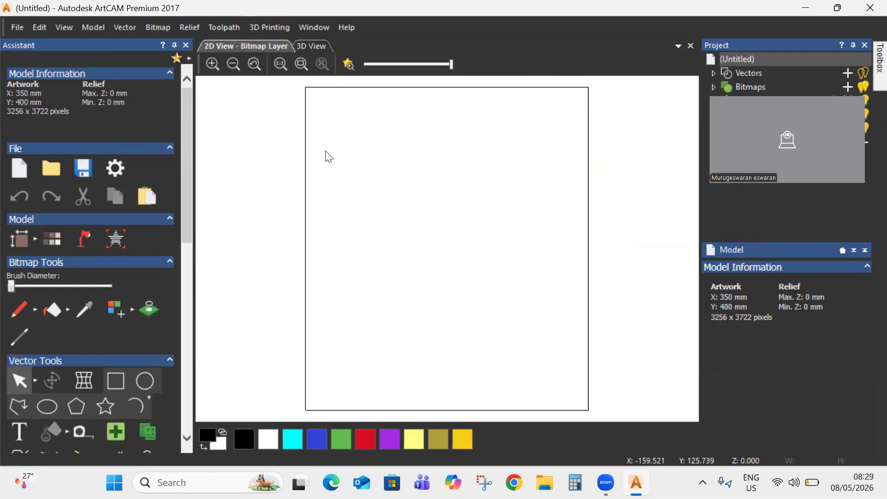
pyautogui.scroll(-3, 89, 377)
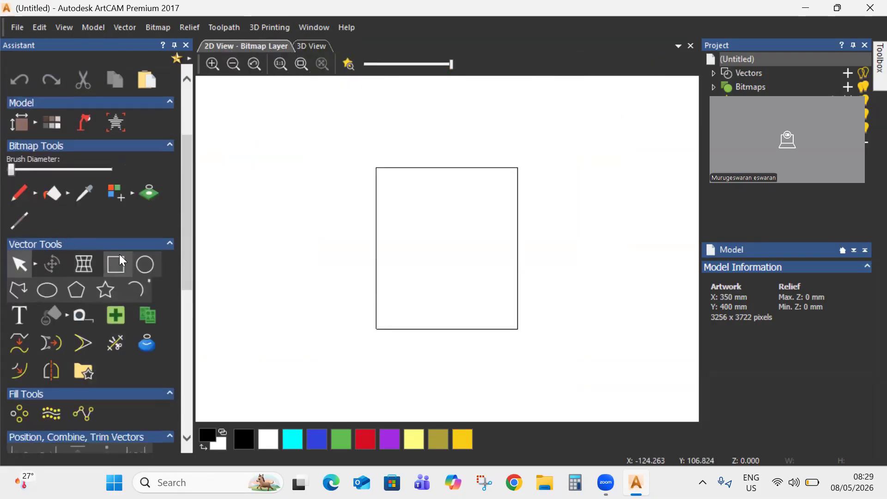
pyautogui.click(115, 265)
pyautogui.click(70, 167)
pyautogui.write('350')
pyautogui.press('BackSpace')
pyautogui.press('BackSpace')
pyautogui.press('BackSpace')
pyautogui.press('BackSpace')
pyautogui.write('400')
pyautogui.click(72, 151)
pyautogui.write('350')
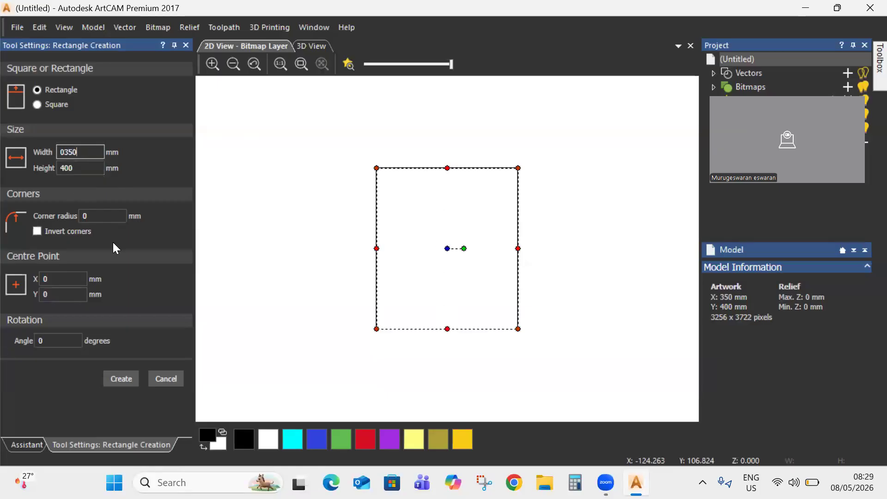
pyautogui.click(121, 379)
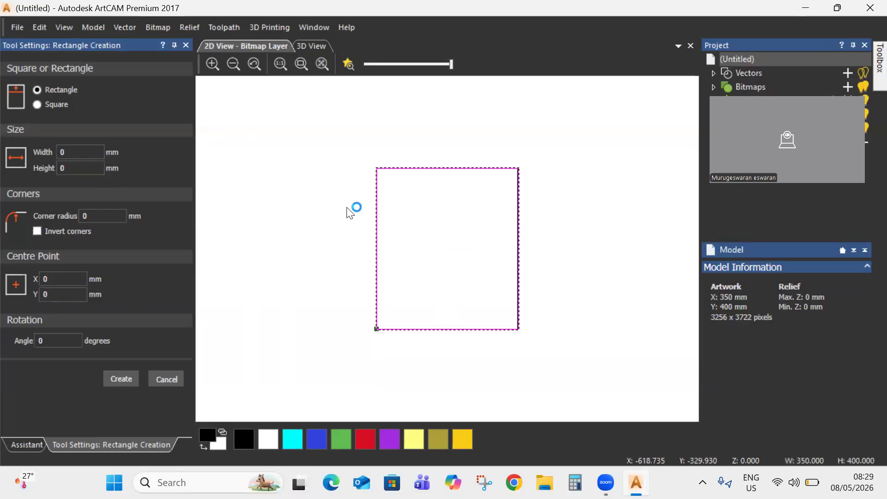
# - Offset the rectangle inwards by 15 mm with sharp corners, keeping the original vector
pyautogui.scroll(2, 399, 329)
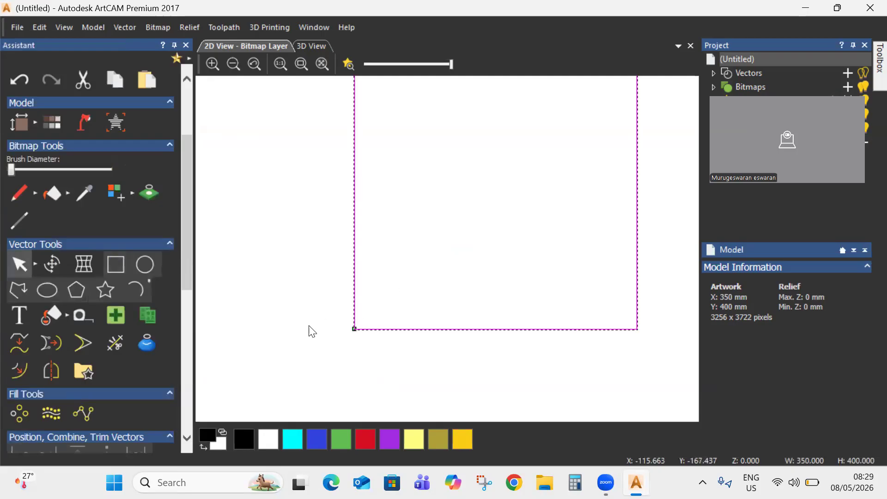
pyautogui.scroll(-2, 461, 293)
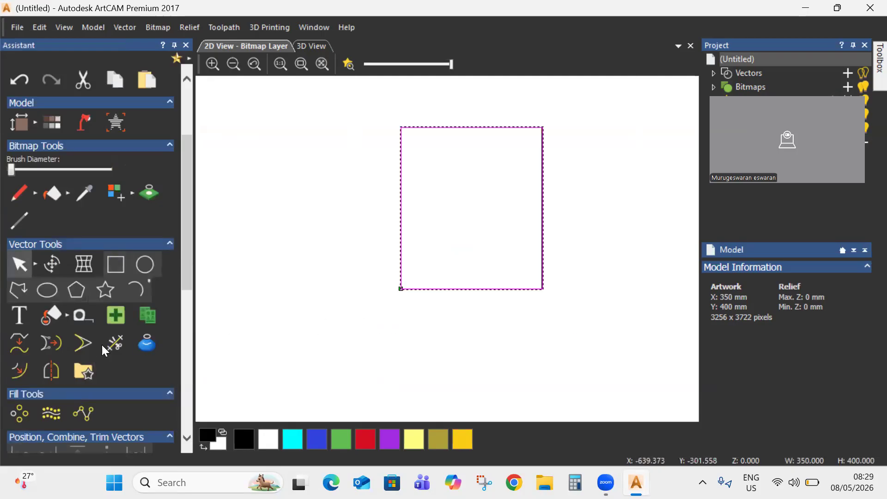
pyautogui.click(25, 361)
pyautogui.doubleClick(83, 87)
pyautogui.write('15')
pyautogui.click(74, 164)
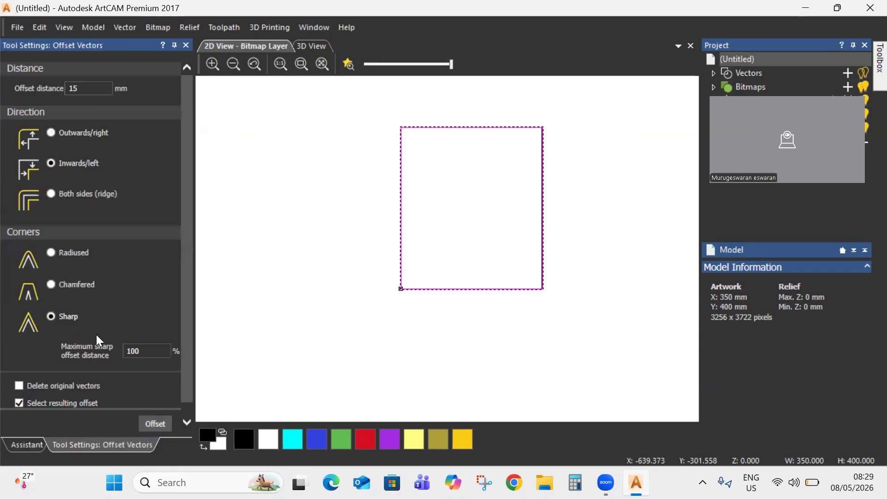
pyautogui.click(154, 425)
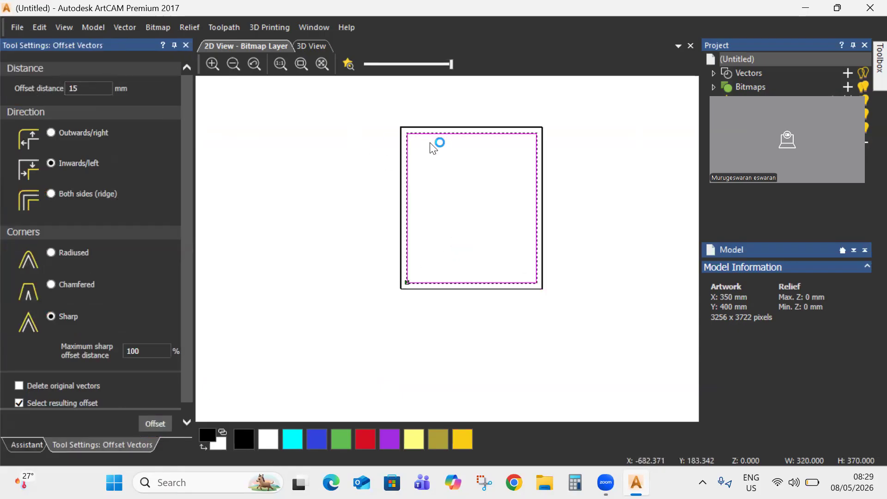
# - Create a small rectangle 8 mm wide and 10 mm high outside the frame, beside its left edge
pyautogui.scroll(1, 430, 144)
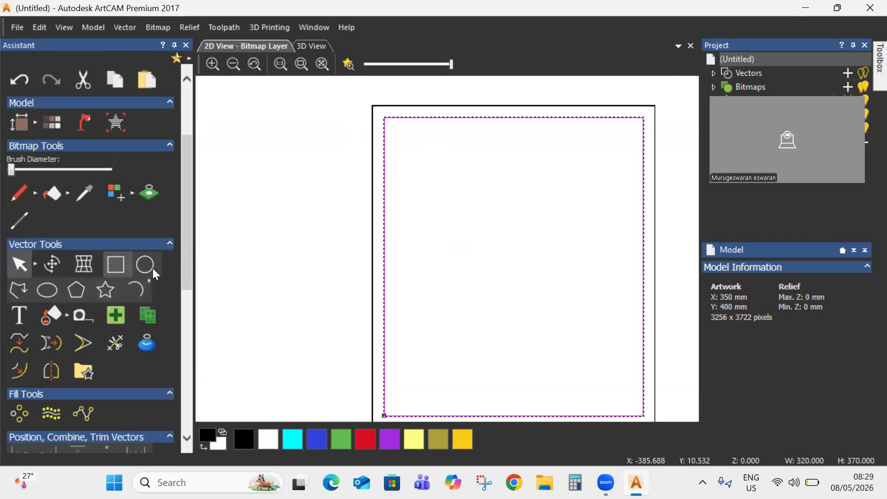
pyautogui.moveTo(327, 224); pyautogui.dragTo(345, 252)
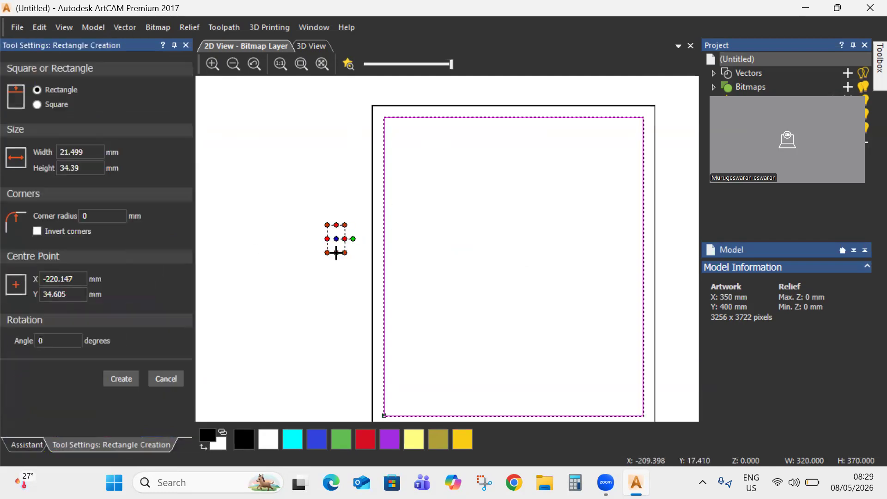
pyautogui.doubleClick(92, 169)
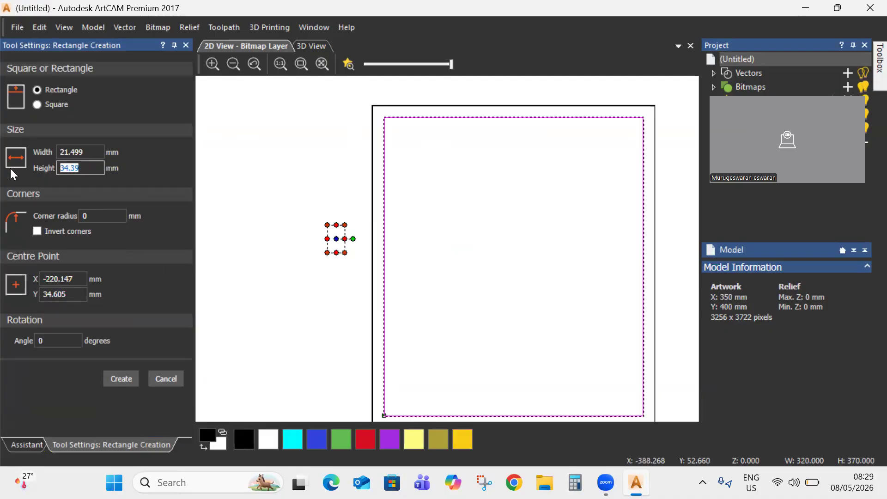
pyautogui.write('10')
pyautogui.moveTo(85, 151); pyautogui.dragTo(46, 152)
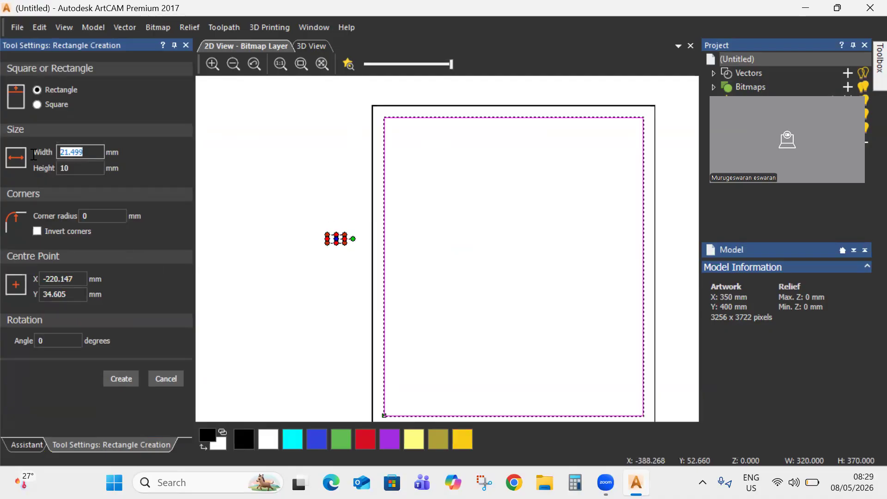
pyautogui.write('8')
pyautogui.click(124, 377)
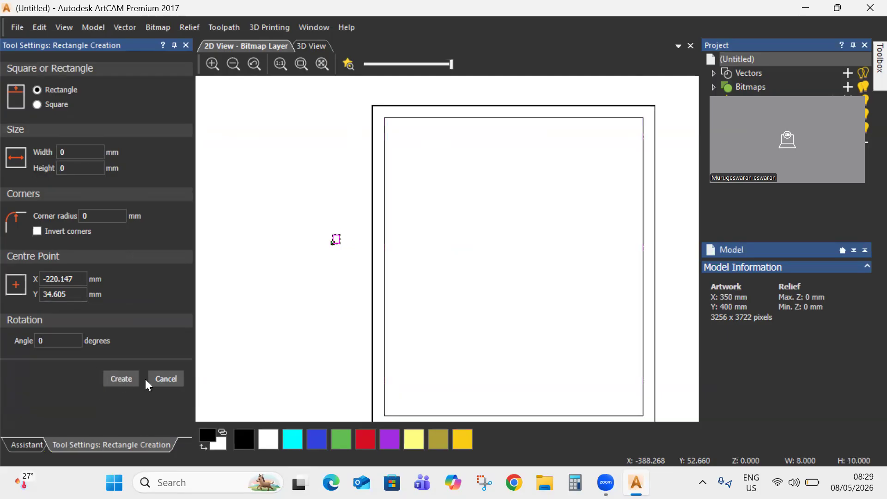
pyautogui.click(170, 382)
# - Node-edit the small rectangle into an open angled profile by removing its bottom span and its top-right corner node
pyautogui.scroll(8, 337, 236)
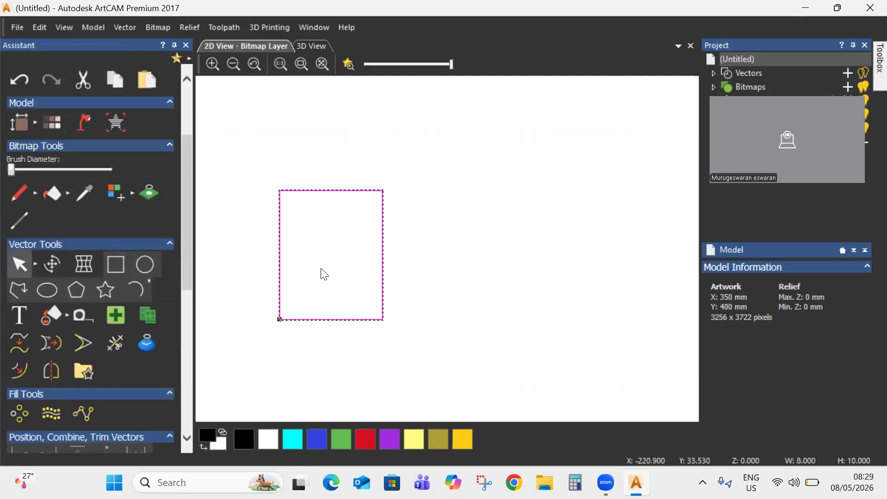
pyautogui.press('n')
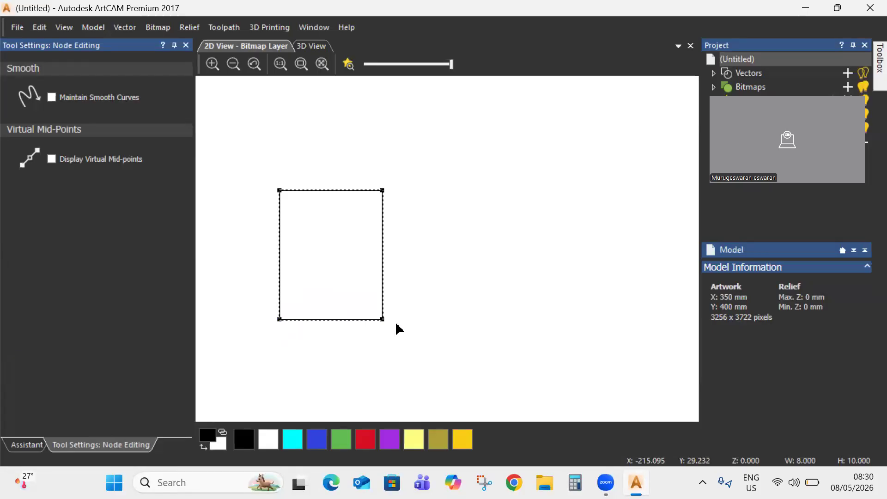
pyautogui.click(382, 318)
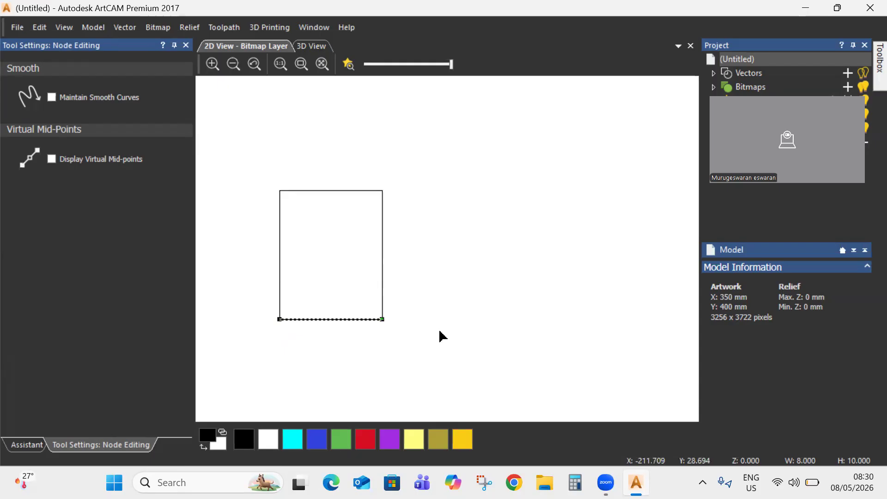
pyautogui.press('Delete')
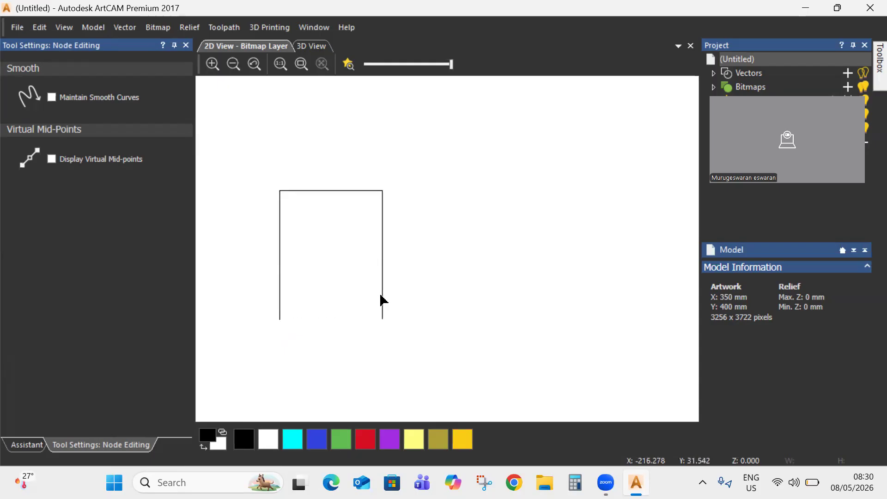
pyautogui.hotkey('ctrl', 'z')
pyautogui.moveTo(359, 139); pyautogui.dragTo(425, 228)
pyautogui.rightClick(425, 228)
pyautogui.click(489, 11)
pyautogui.scroll(-3, 405, 229)
pyautogui.press('Escape')
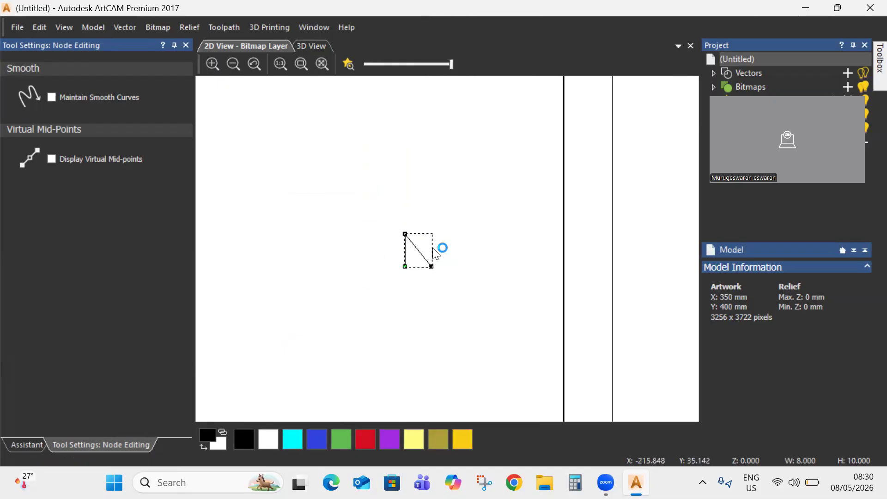
pyautogui.click(455, 276)
pyautogui.moveTo(390, 196); pyautogui.dragTo(503, 316)
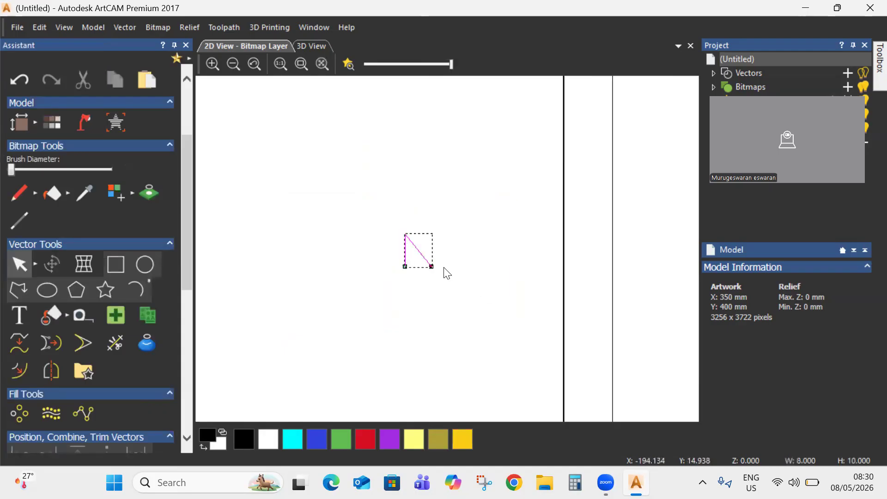
pyautogui.click(390, 204)
# - Set the inner offset rectangle as the Extrude drive rail, using the other side and creating square corners
pyautogui.scroll(-3, 470, 278)
pyautogui.scroll(-8, 104, 339)
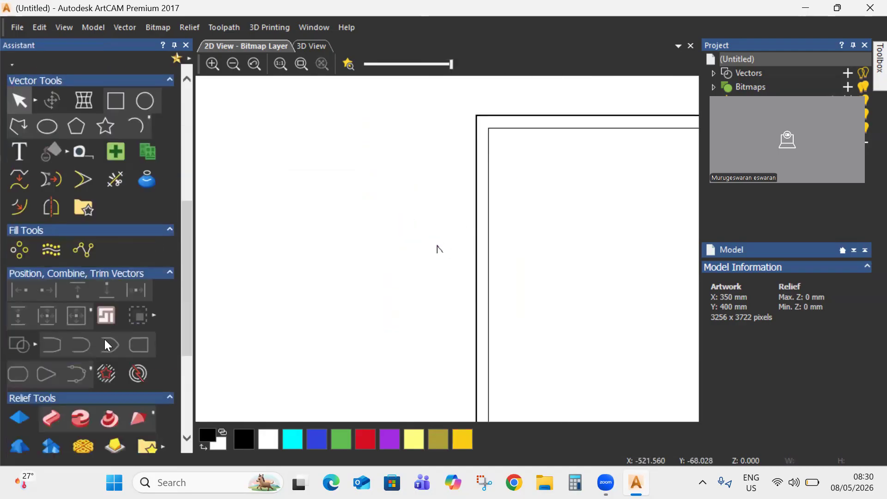
pyautogui.click(79, 236)
pyautogui.scroll(-2, 526, 182)
pyautogui.scroll(1, 472, 224)
pyautogui.click(473, 212)
pyautogui.click(58, 95)
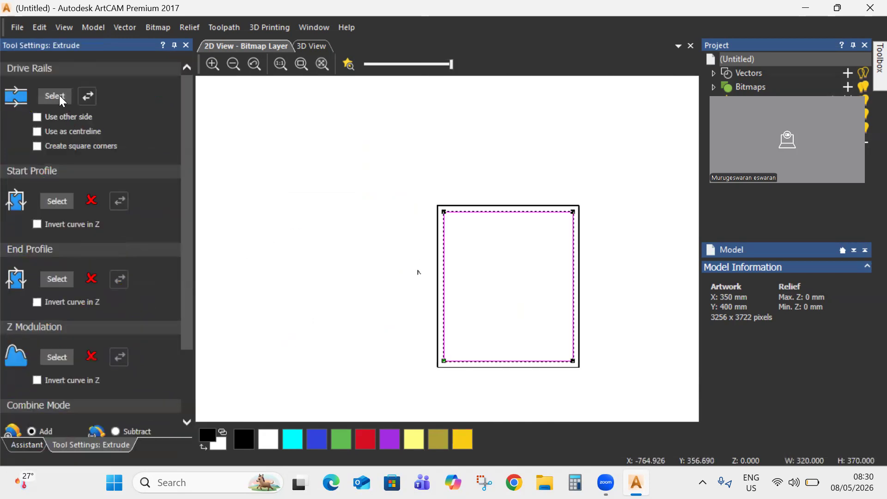
pyautogui.scroll(1, 508, 214)
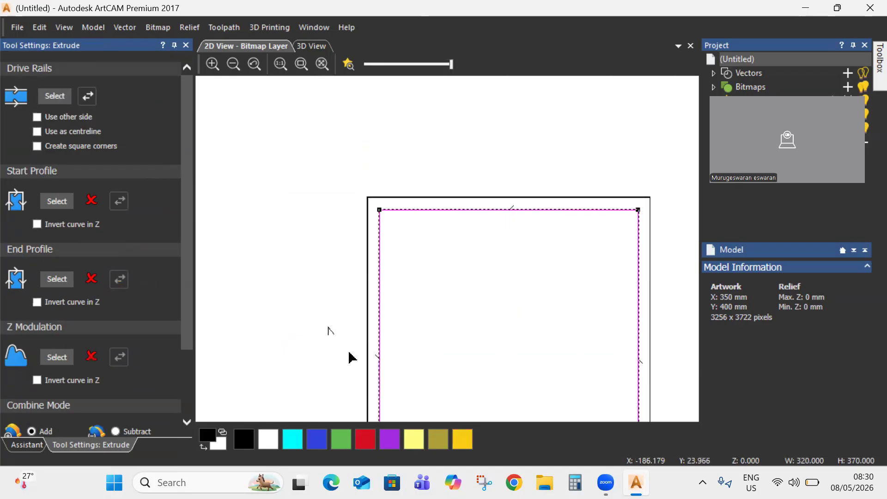
pyautogui.click(82, 117)
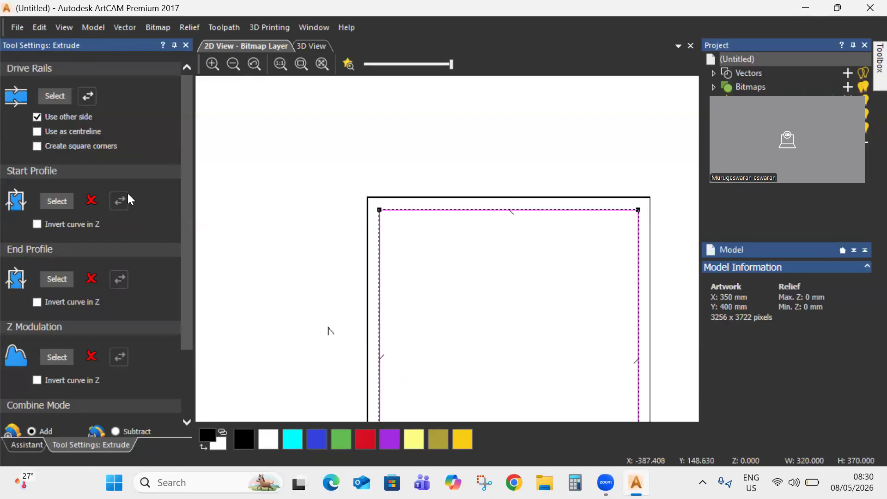
pyautogui.click(95, 148)
# - Assign the small open profile beside the frame as the extrusion's start profile
pyautogui.scroll(2, 364, 342)
pyautogui.moveTo(277, 290); pyautogui.dragTo(331, 363)
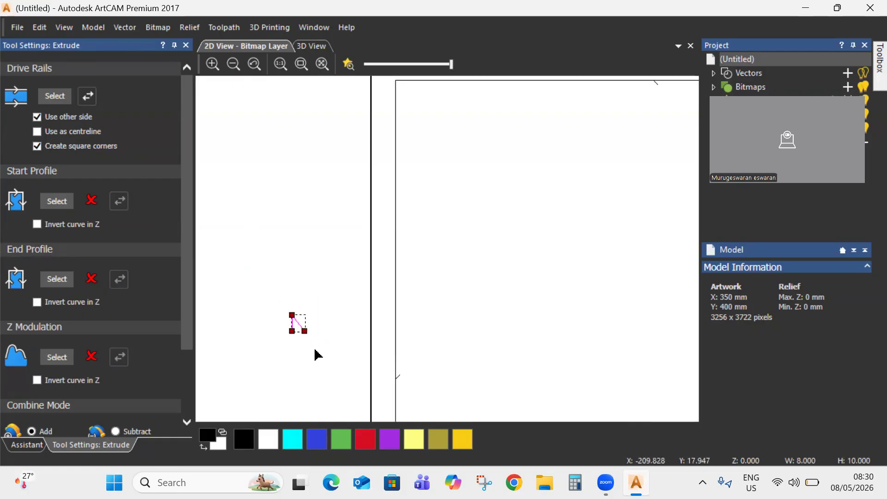
pyautogui.click(69, 202)
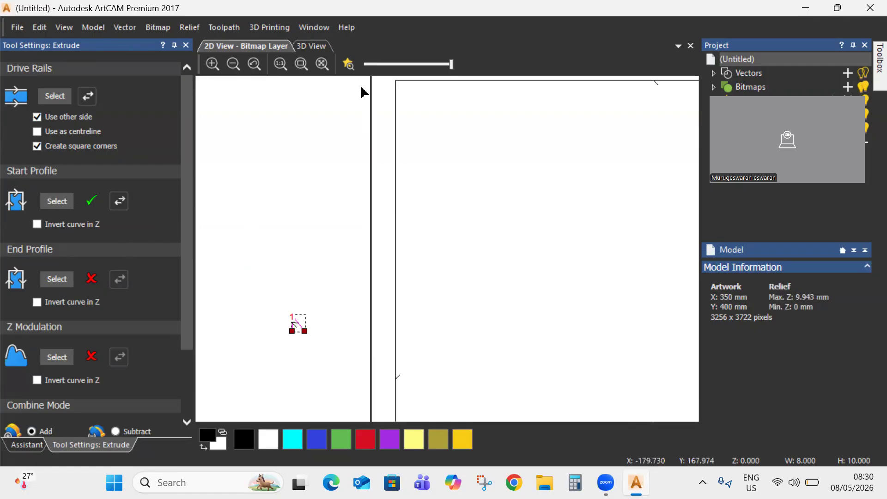
# - Show the relief preview in the 2D view and finish the extruded border along the inner rectangle
pyautogui.click(349, 66)
pyautogui.scroll(-5, 441, 252)
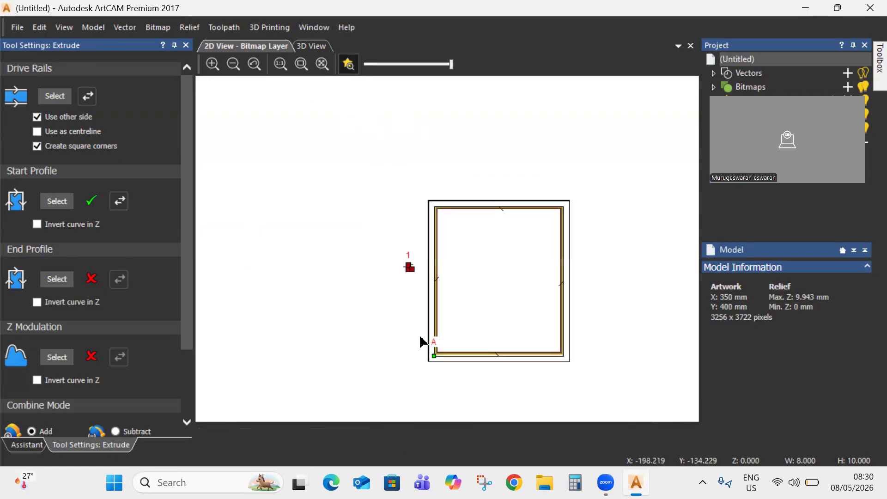
pyautogui.scroll(3, 415, 314)
pyautogui.scroll(-3, 58, 377)
pyautogui.click(66, 367)
pyautogui.click(155, 426)
pyautogui.scroll(-3, 518, 317)
pyautogui.scroll(3, 457, 246)
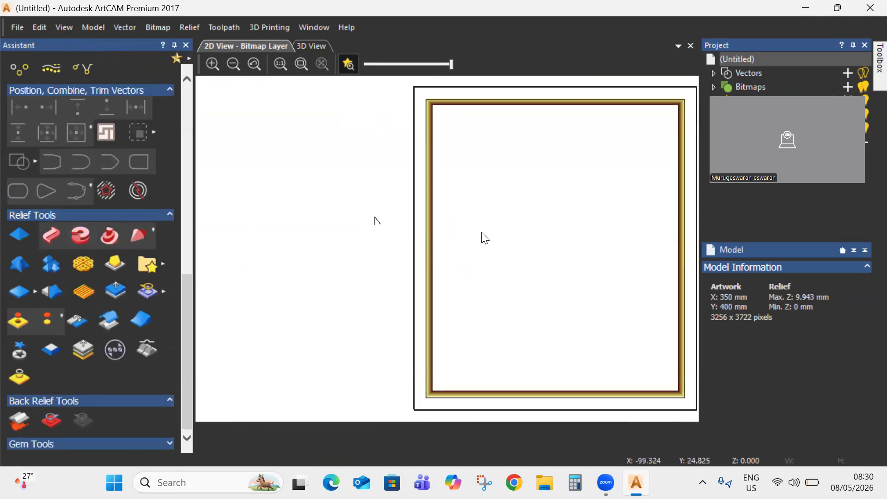
# - Open the Relief Clipart Library and add a new library with Desktop as its start directory
pyautogui.click(189, 27)
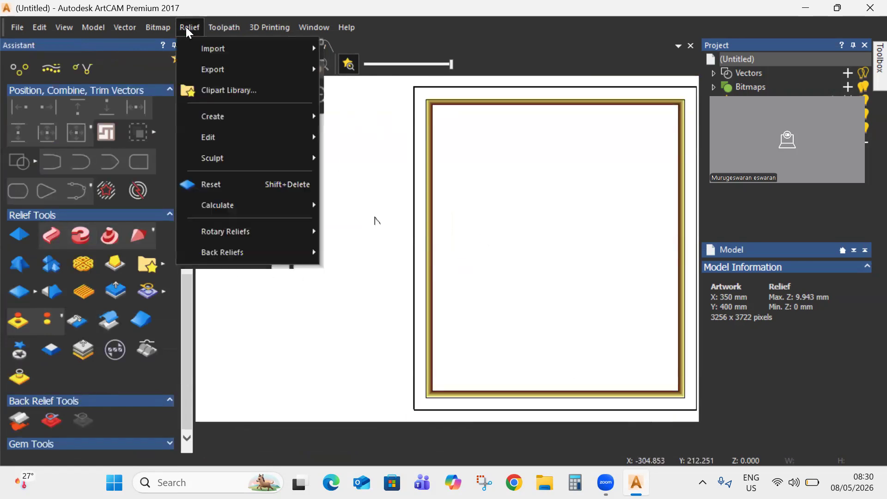
pyautogui.click(264, 91)
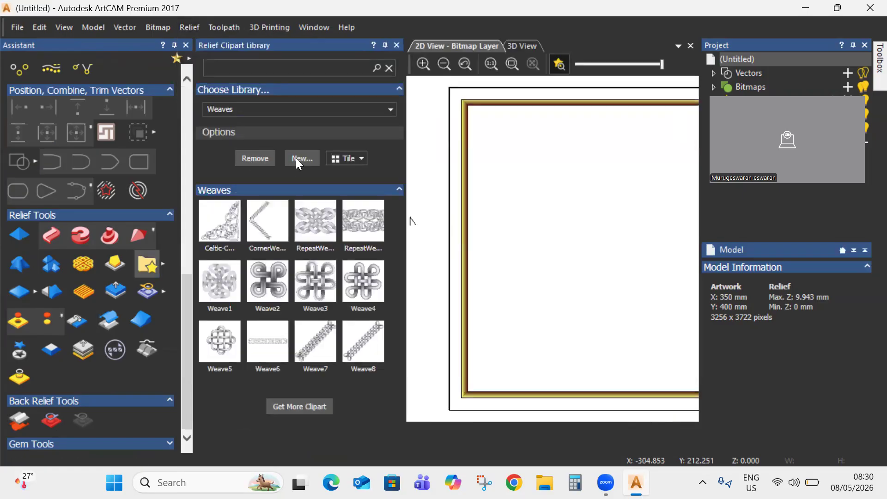
pyautogui.click(296, 159)
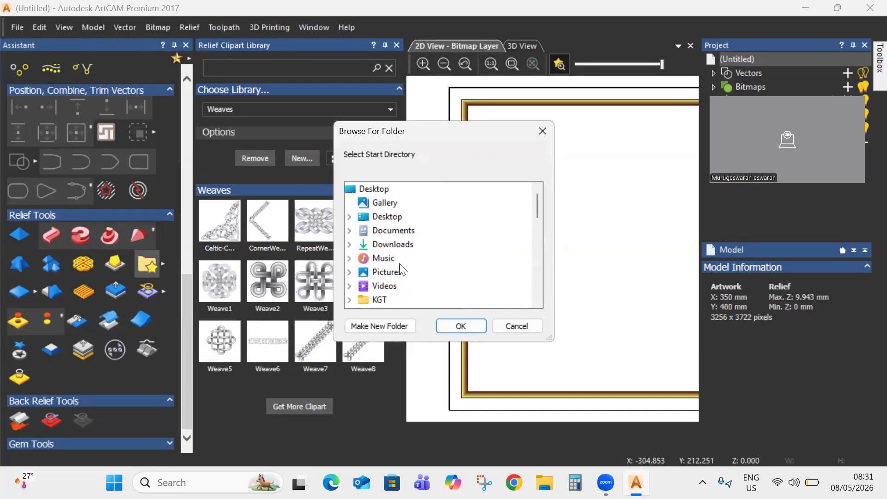
pyautogui.scroll(3, 398, 260)
pyautogui.click(372, 191)
pyautogui.click(452, 325)
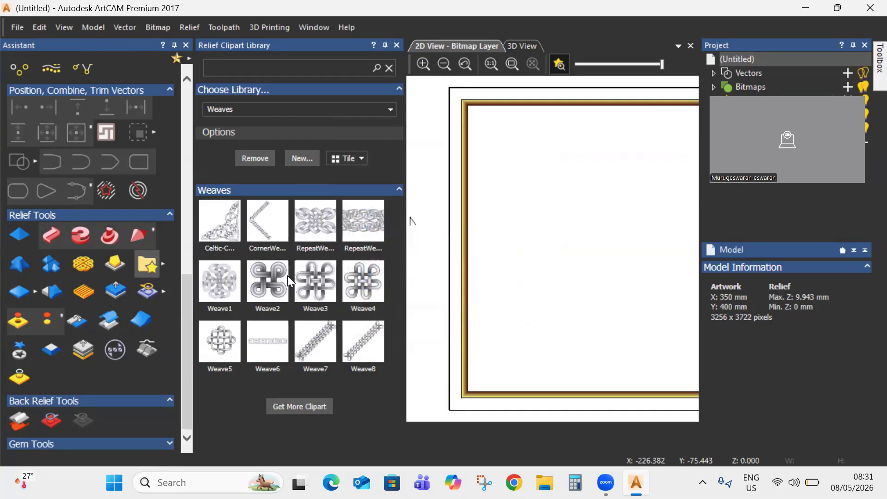
# - Insert the flower2 relief from the clipart library, close the library, and fit the panel and clipart in the 2D view
pyautogui.scroll(-10, 290, 347)
pyautogui.scroll(-15, 291, 350)
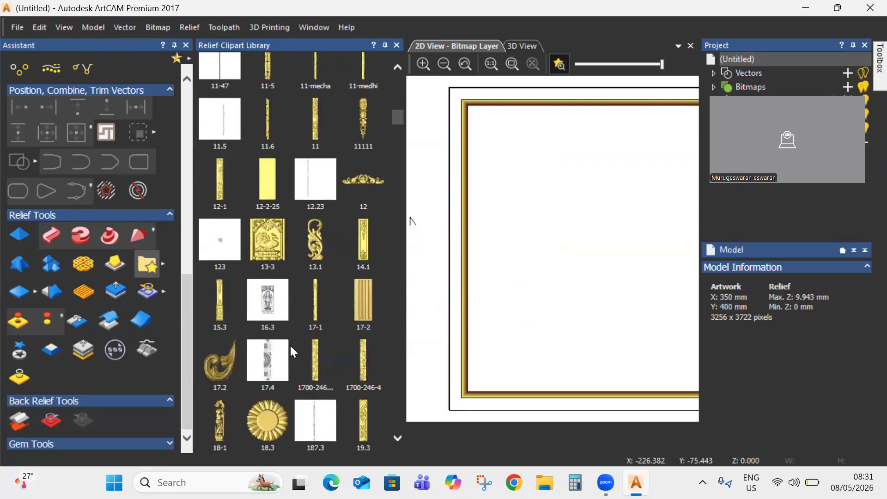
pyautogui.scroll(-10, 283, 347)
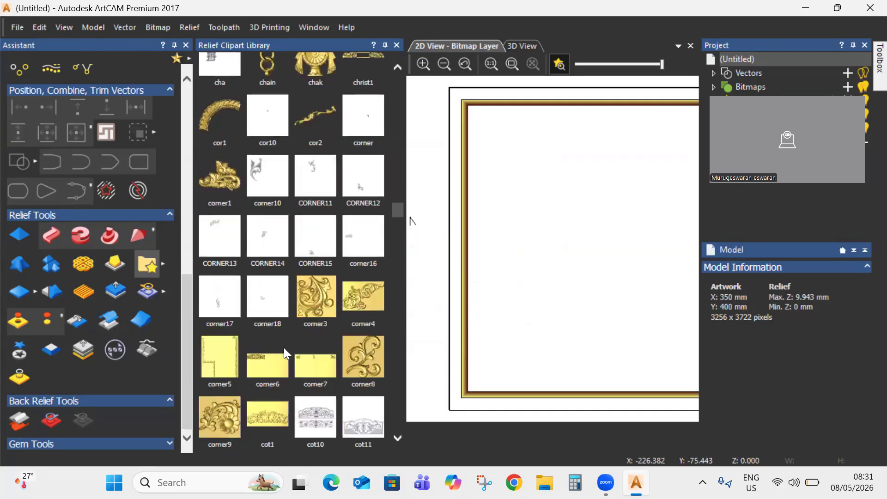
pyautogui.moveTo(402, 222); pyautogui.dragTo(408, 278)
pyautogui.scroll(1, 365, 188)
pyautogui.doubleClick(365, 153)
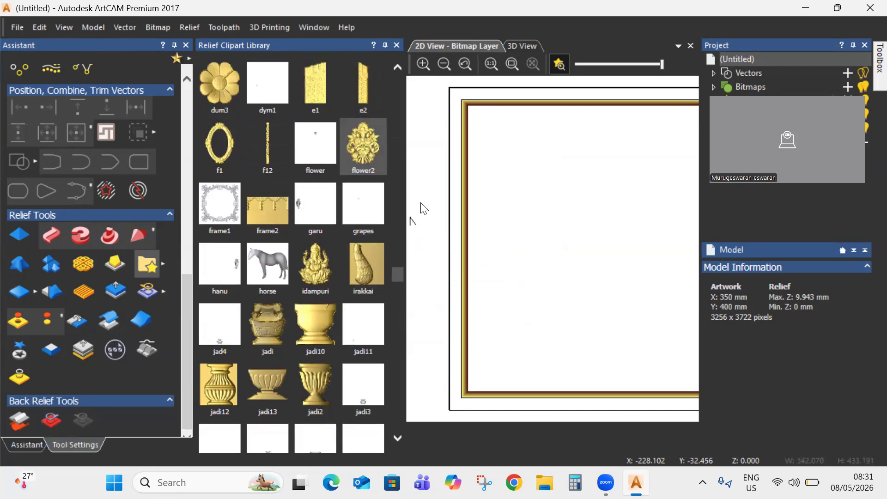
pyautogui.scroll(3, 595, 247)
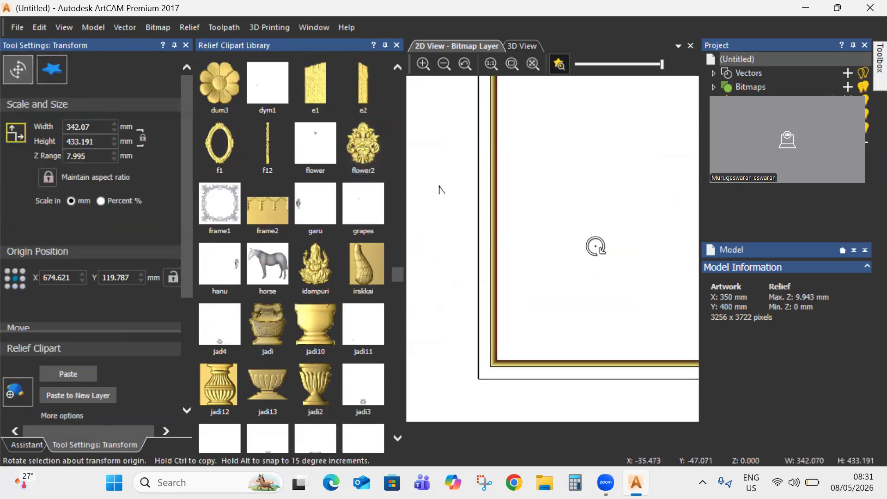
pyautogui.click(396, 45)
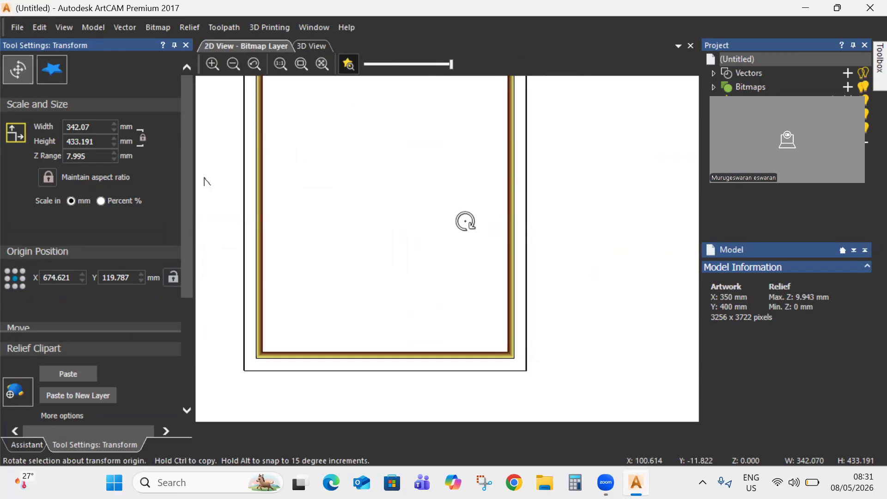
pyautogui.click(301, 65)
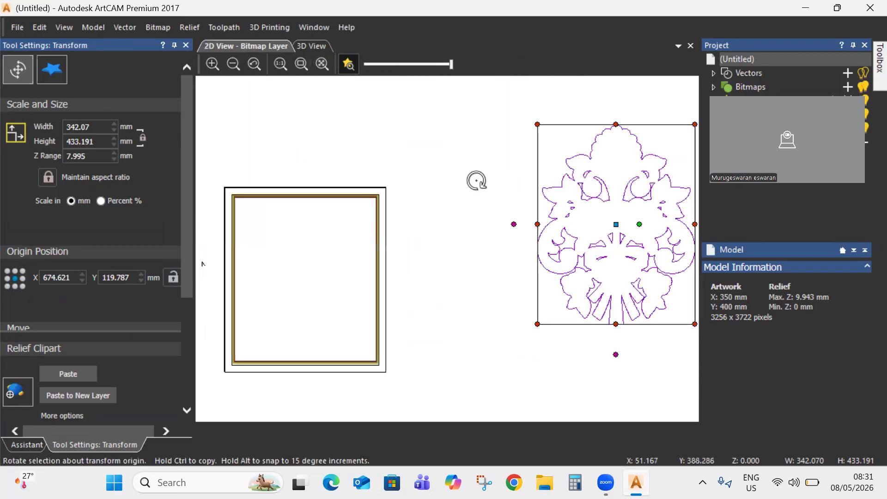
# - Offset the border's outer rectangle 10 mm inwards with sharp corners, keeping the original vector
pyautogui.click(463, 224)
pyautogui.scroll(2, 385, 196)
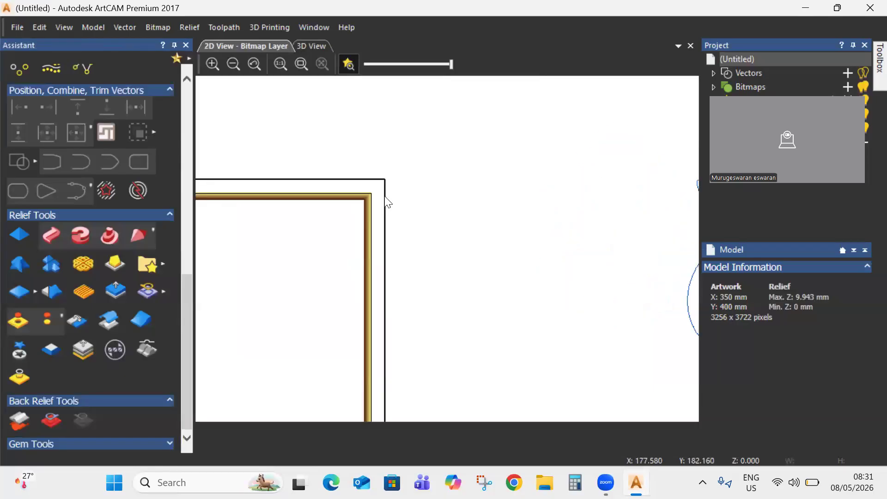
pyautogui.click(370, 199)
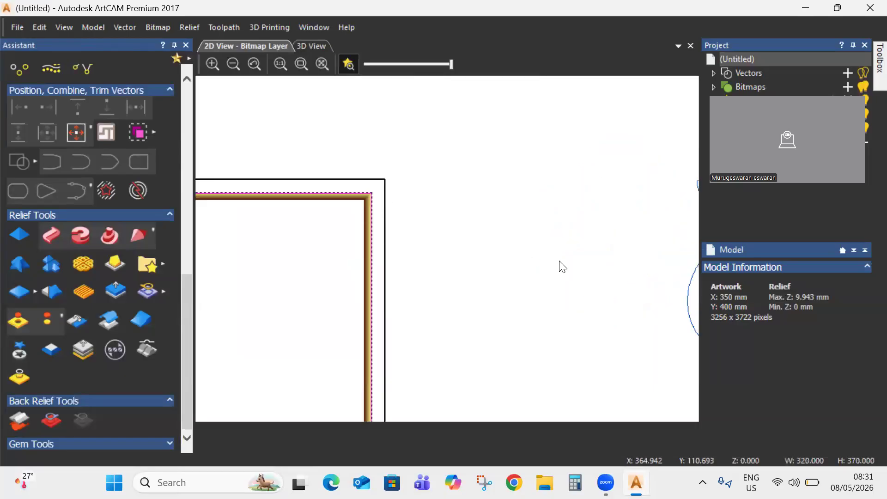
pyautogui.scroll(-2, 433, 266)
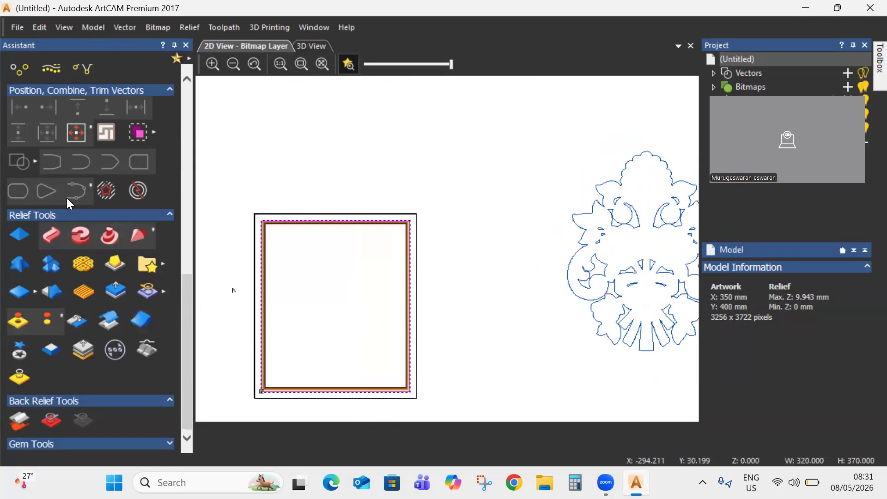
pyautogui.scroll(4, 60, 191)
pyautogui.click(20, 199)
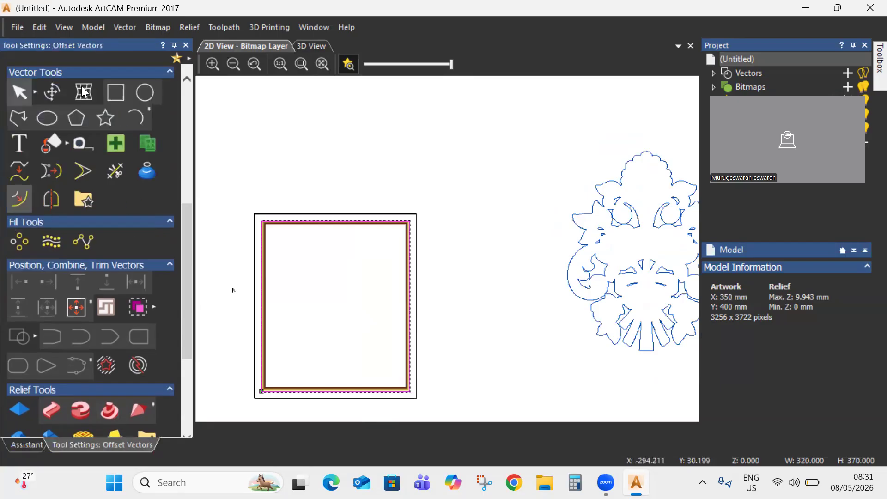
pyautogui.write('10')
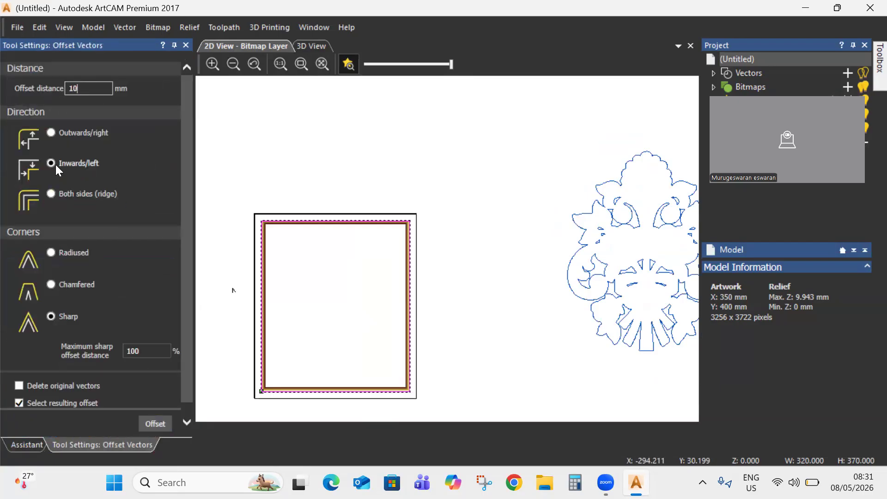
pyautogui.click(143, 427)
pyautogui.scroll(3, 375, 245)
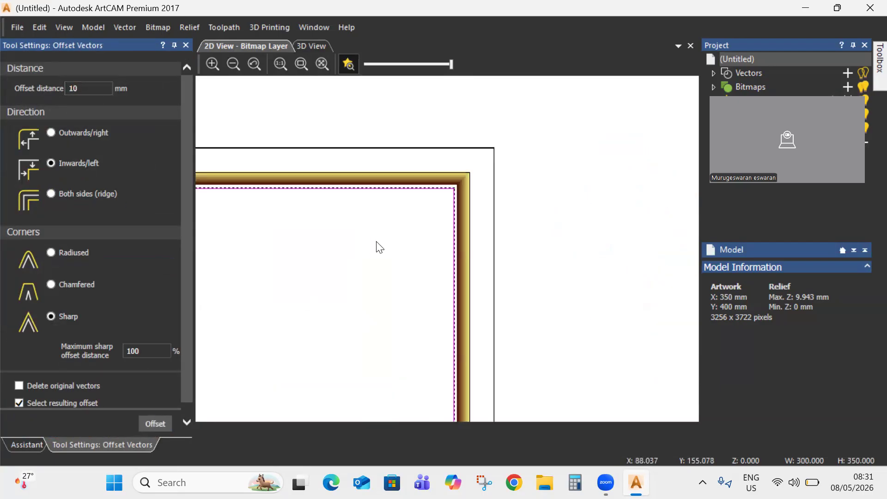
pyautogui.click(419, 188)
pyautogui.scroll(-5, 420, 245)
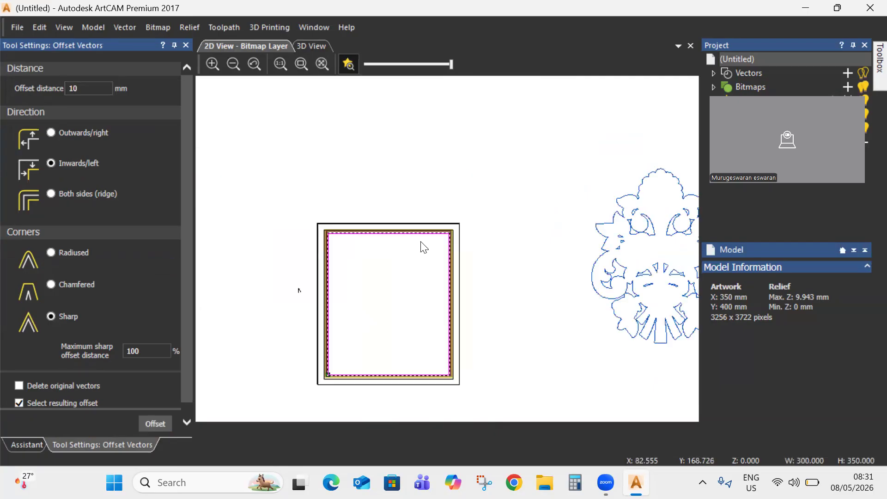
# - Resize the flower clipart to 300 mm wide and 350 mm high with a 10 mm Z range, without maintaining the aspect ratio
pyautogui.click(564, 281)
pyautogui.click(186, 44)
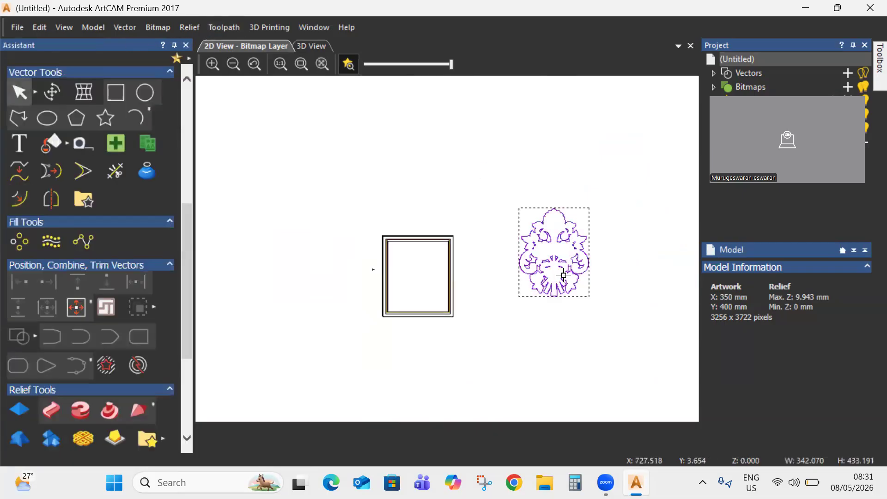
pyautogui.click(59, 96)
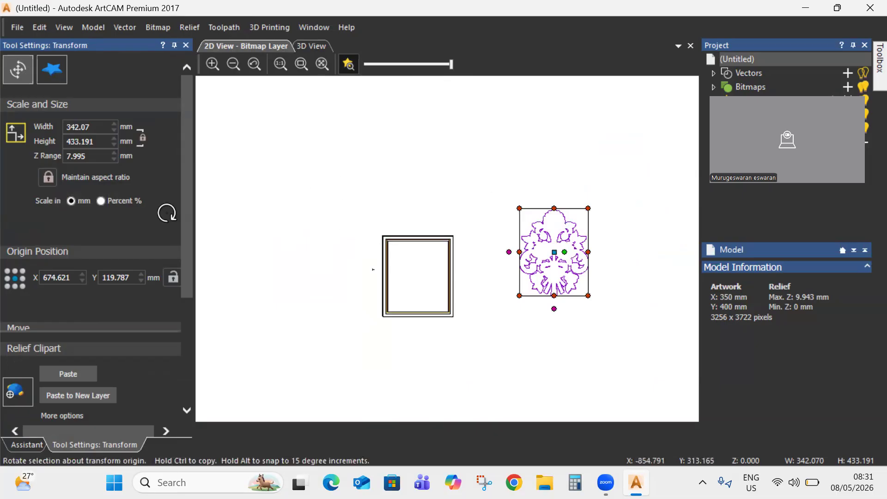
pyautogui.click(47, 179)
pyautogui.click(47, 178)
pyautogui.doubleClick(80, 141)
pyautogui.write('350')
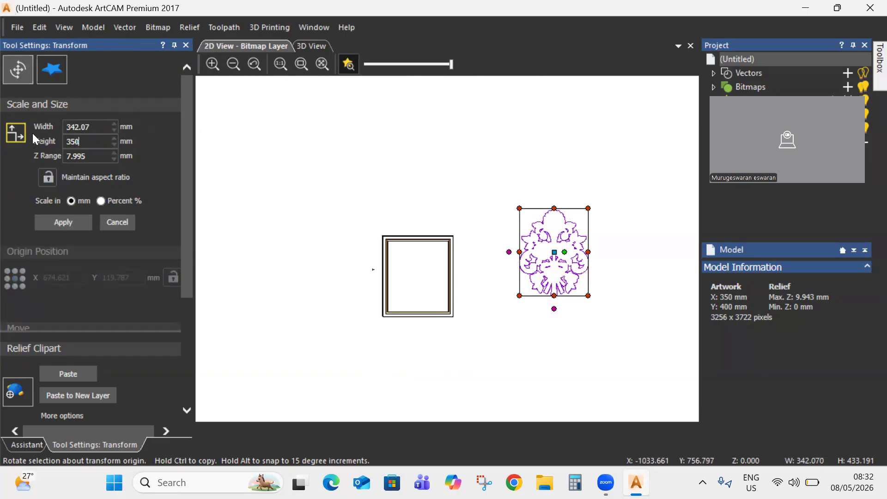
pyautogui.hotkey('shift', 'Tab')
pyautogui.write('300')
pyautogui.moveTo(89, 156); pyautogui.dragTo(55, 158)
pyautogui.write('10')
pyautogui.click(71, 221)
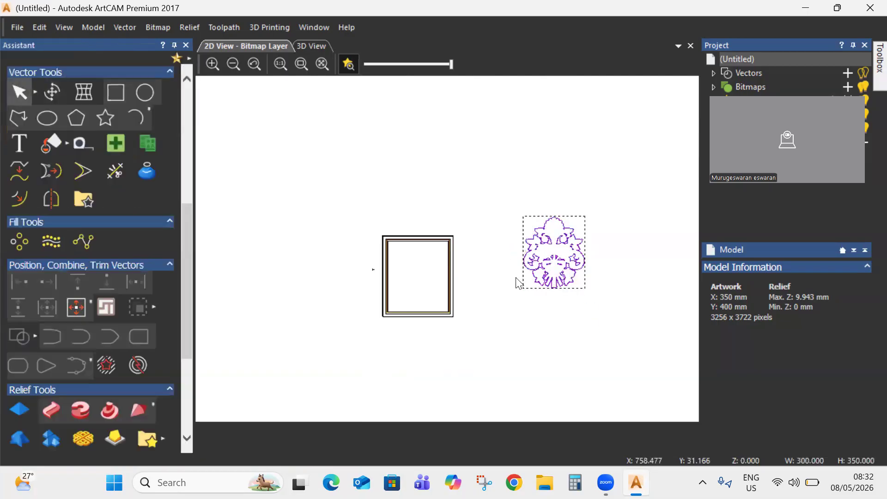
# - Centre the flower clipart on the panel and paste it into the relief
pyautogui.click(76, 306)
pyautogui.scroll(2, 437, 298)
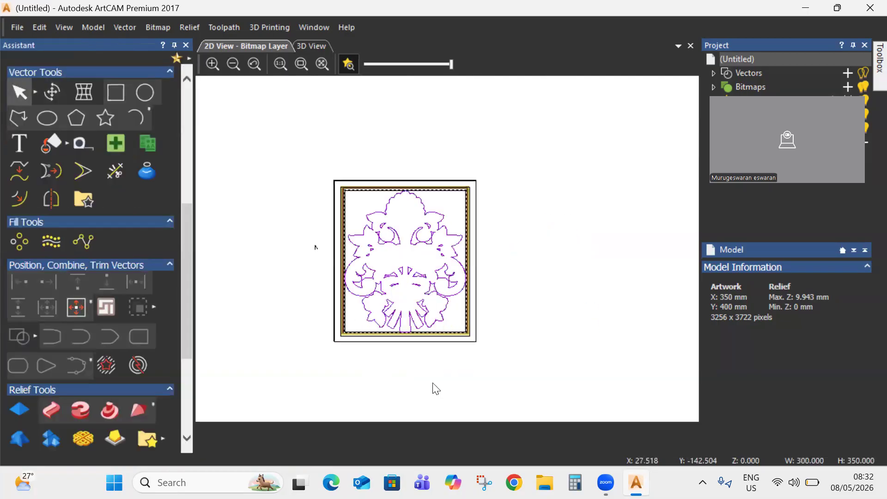
pyautogui.click(433, 386)
pyautogui.click(439, 314)
pyautogui.click(77, 307)
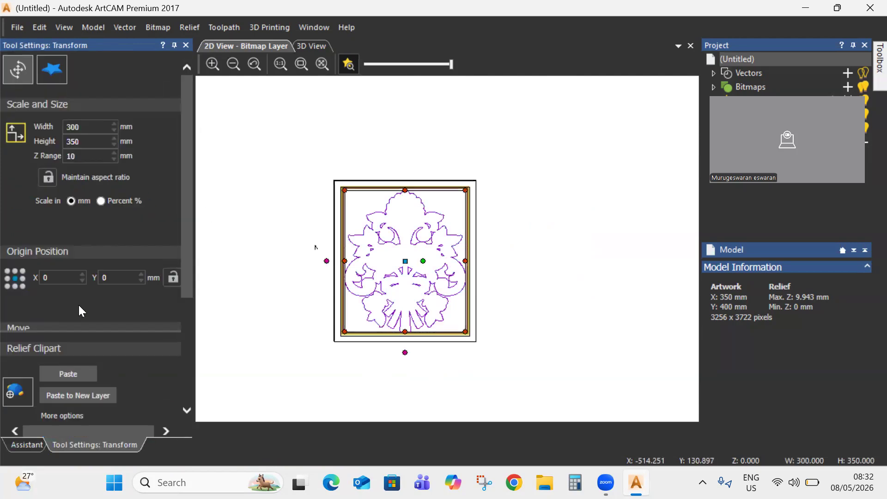
pyautogui.click(74, 375)
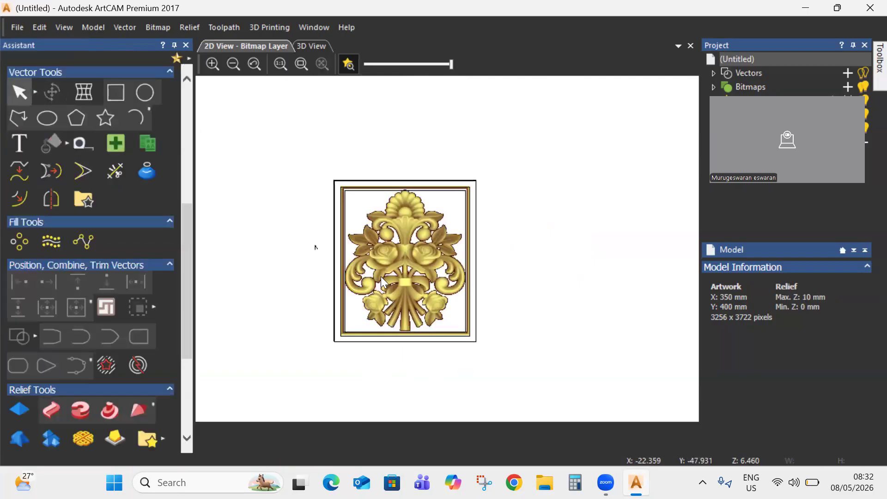
pyautogui.scroll(-2, 539, 237)
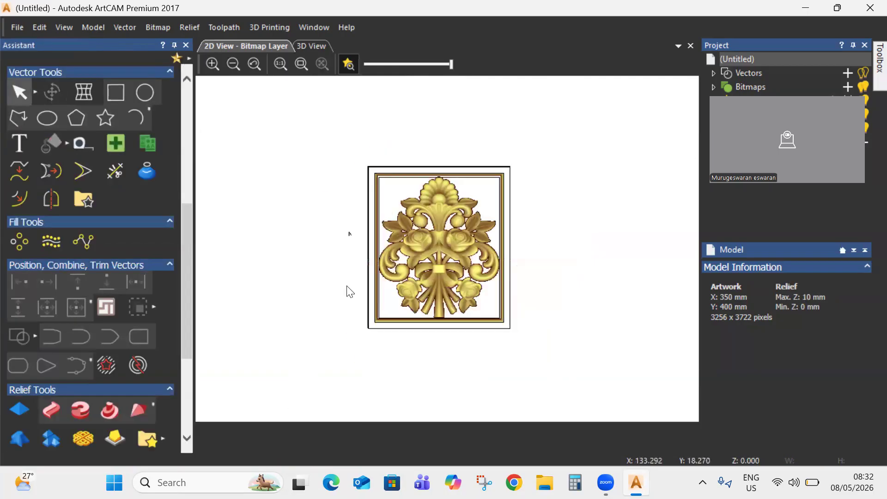
pyautogui.scroll(2, 423, 356)
pyautogui.click(410, 357)
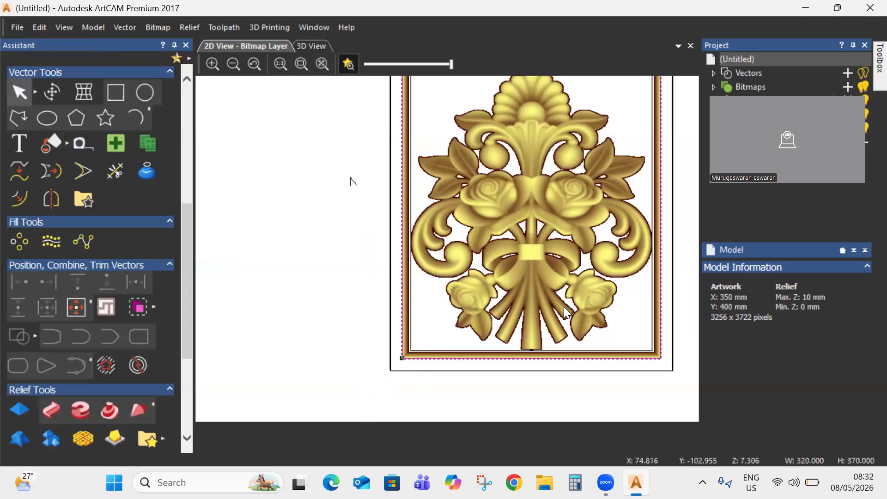
pyautogui.scroll(-2, 448, 255)
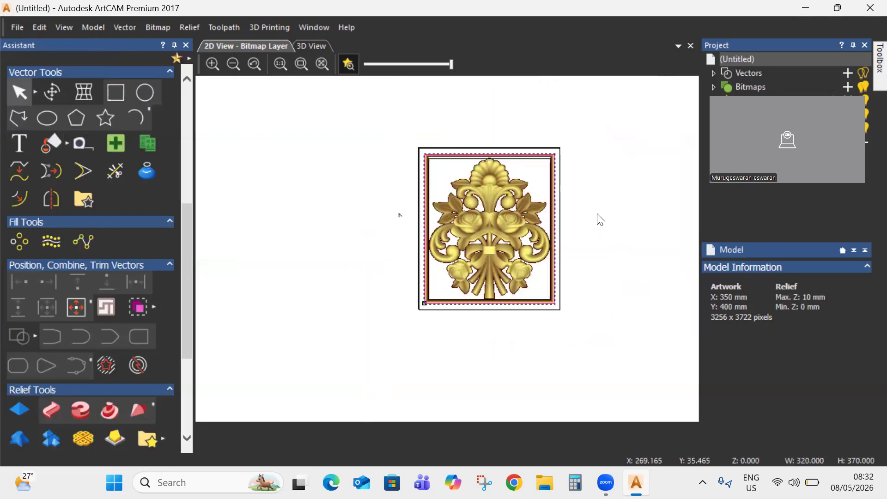
pyautogui.click(406, 167)
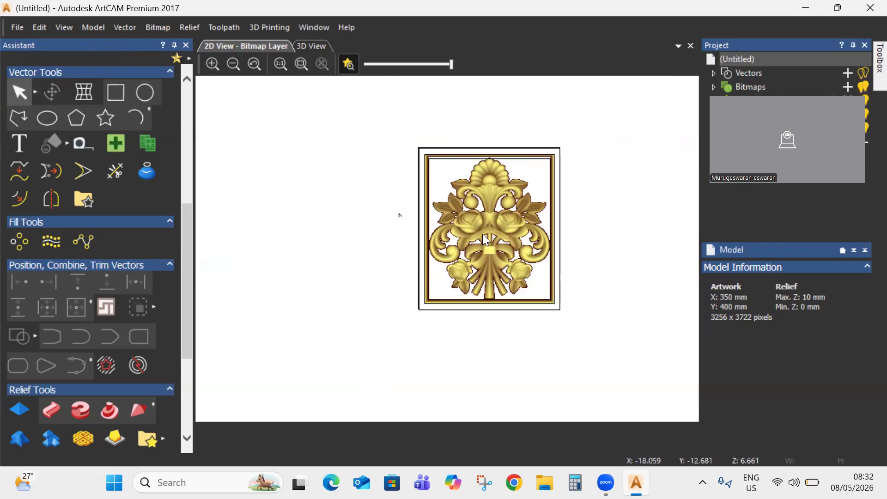
# - Check the origin position in the model size settings and accept them
pyautogui.click(98, 29)
pyautogui.click(115, 49)
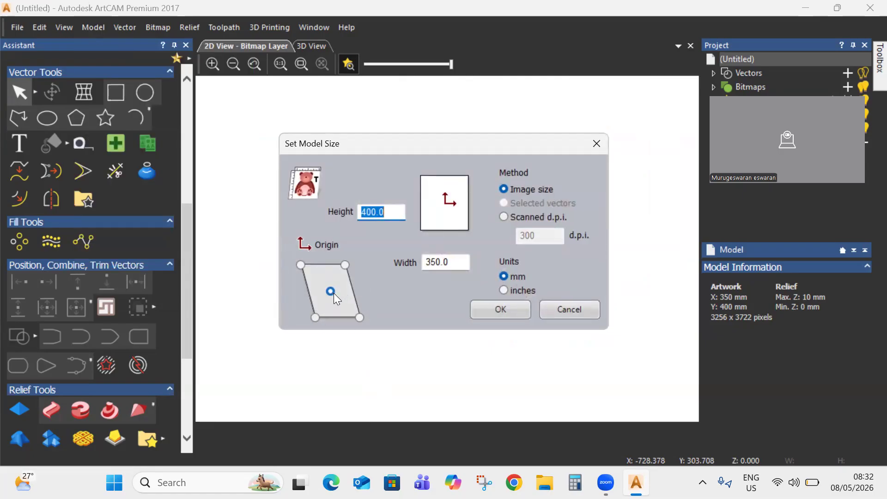
pyautogui.click(501, 308)
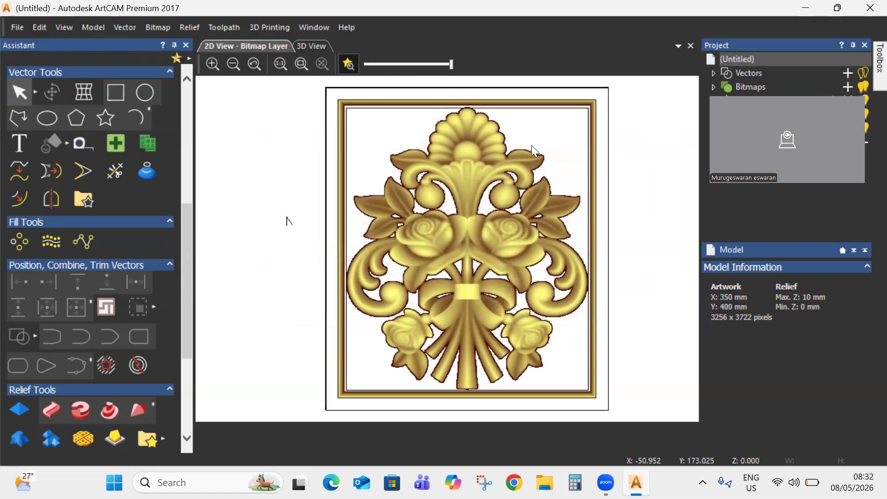
# - Create a profile toolpath for the border's outer rectangle, with the profile type set to Along the selected vectors
pyautogui.click(442, 100)
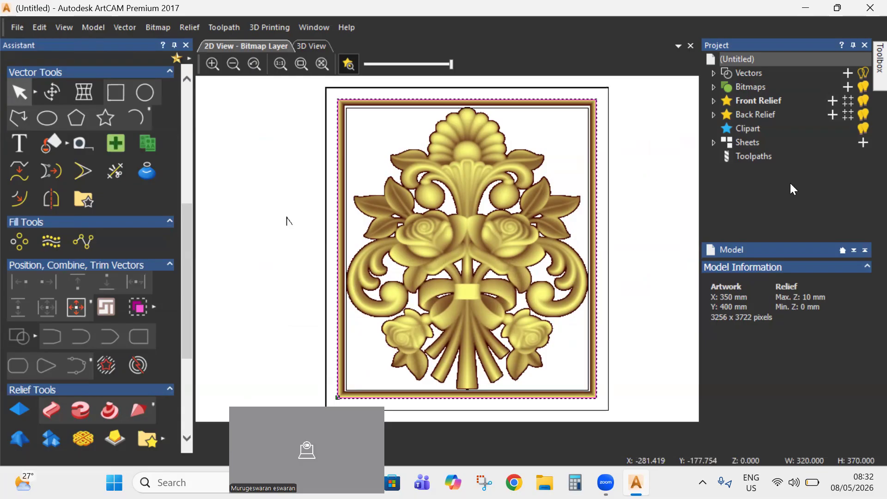
pyautogui.click(752, 158)
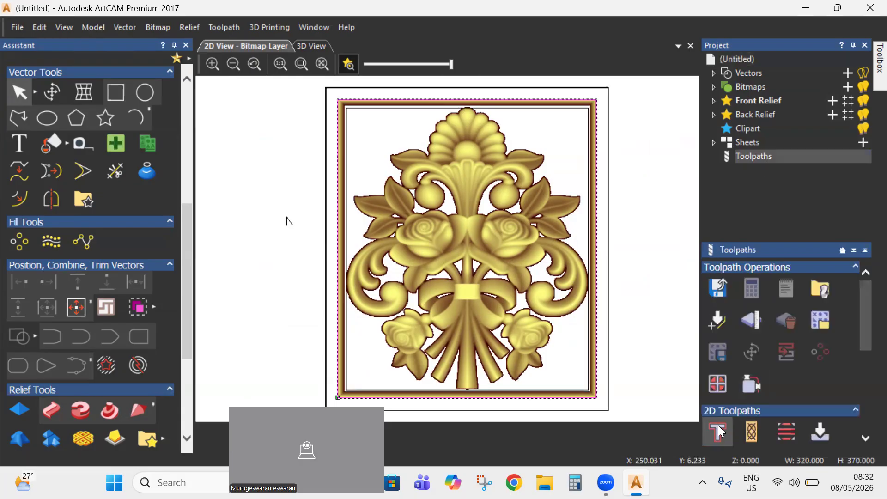
pyautogui.scroll(-3, 716, 369)
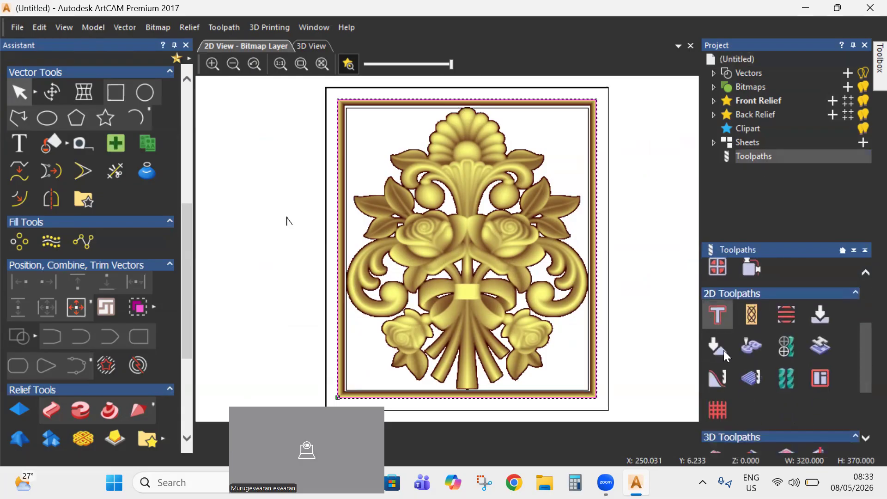
pyautogui.scroll(-1, 719, 383)
pyautogui.scroll(1, 724, 351)
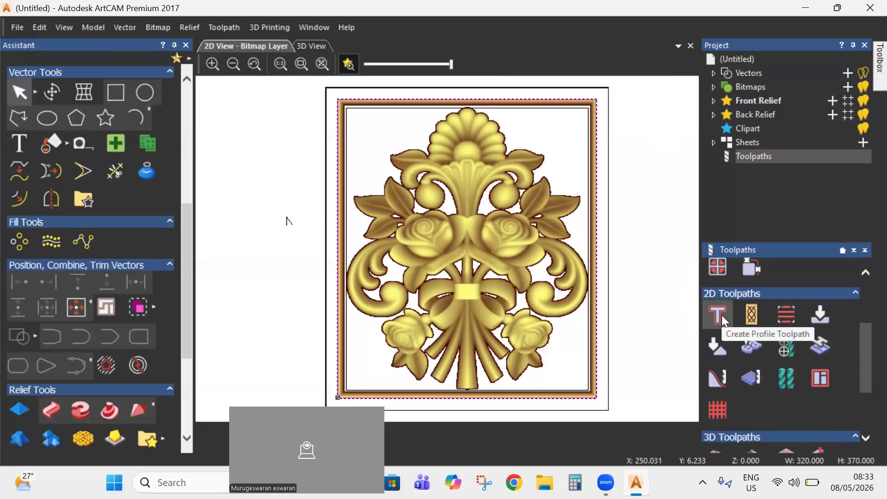
pyautogui.click(719, 314)
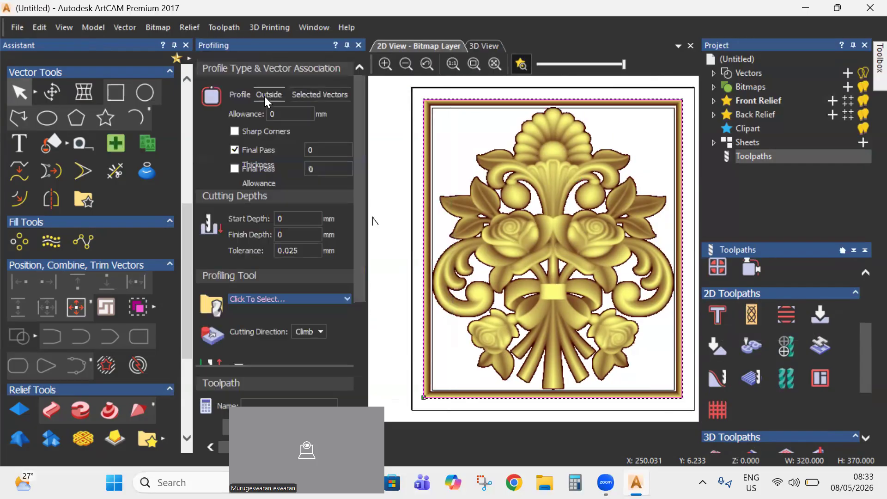
pyautogui.click(274, 95)
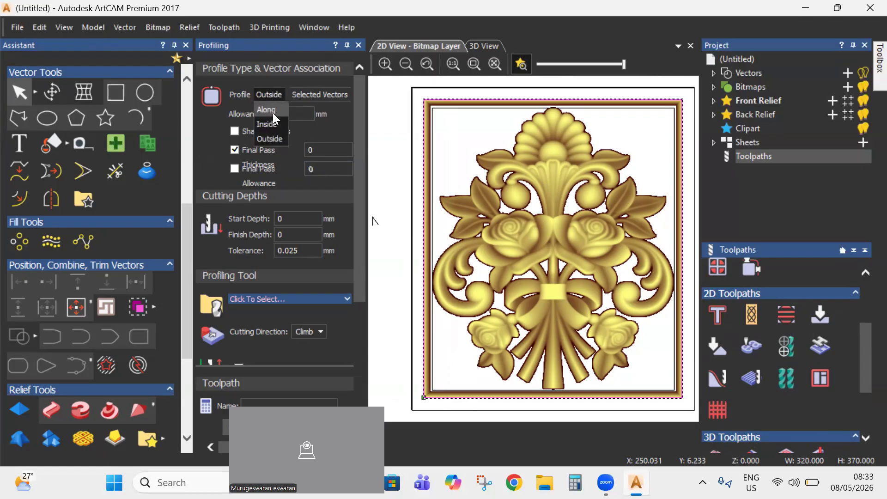
pyautogui.click(273, 114)
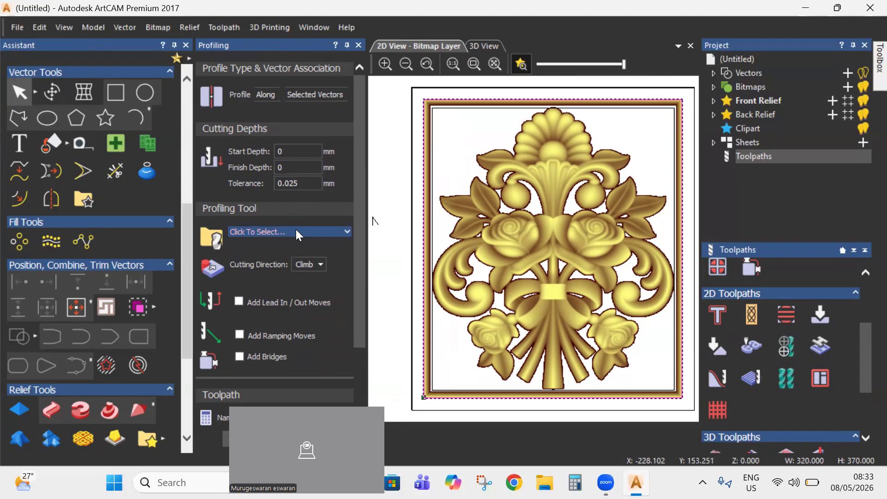
# - Assign the Ball Nose 6 mm from the tool database as the profiling tool
pyautogui.click(280, 230)
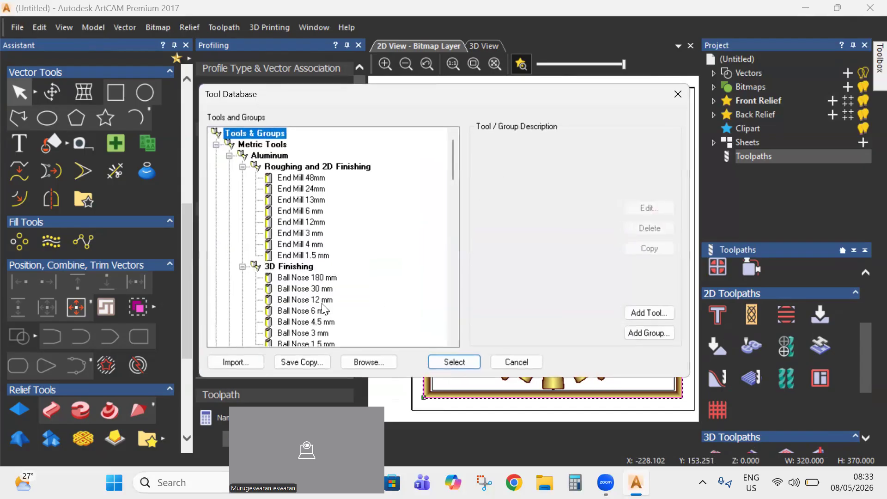
pyautogui.scroll(-2, 324, 308)
pyautogui.doubleClick(314, 245)
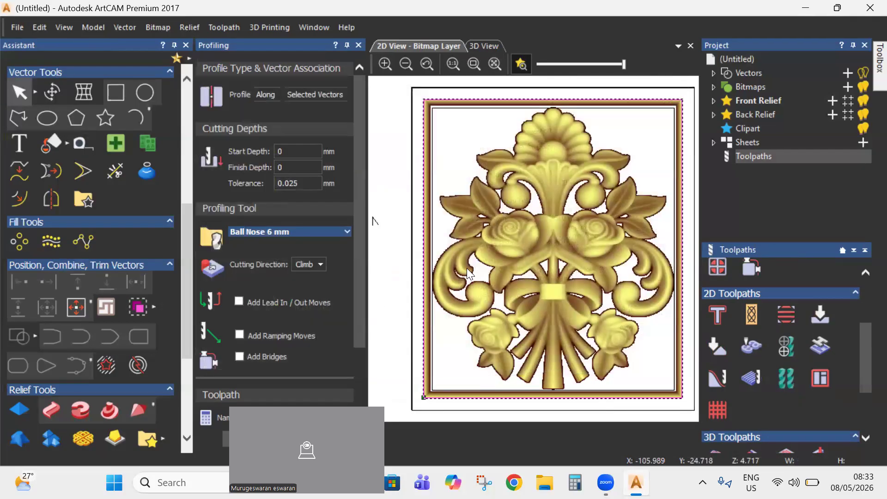
# - Set the material thickness to 20 mm, calculate the profile toolpath and view it in isometric 3D
pyautogui.scroll(-3, 269, 362)
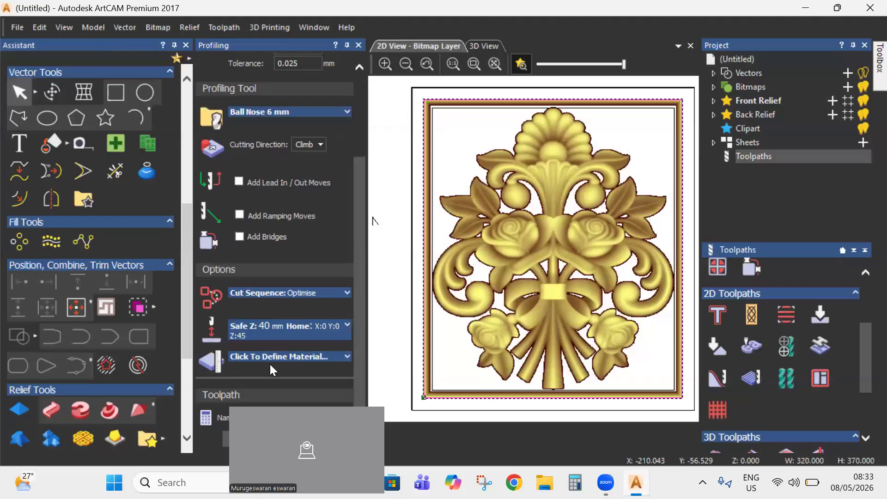
pyautogui.click(278, 354)
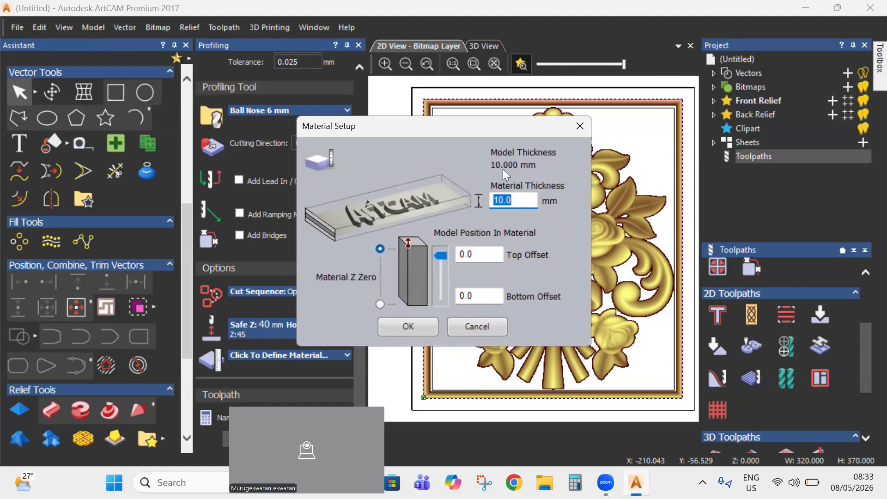
pyautogui.click(518, 204)
pyautogui.hotkey('ctrl', 'a')
pyautogui.write('20')
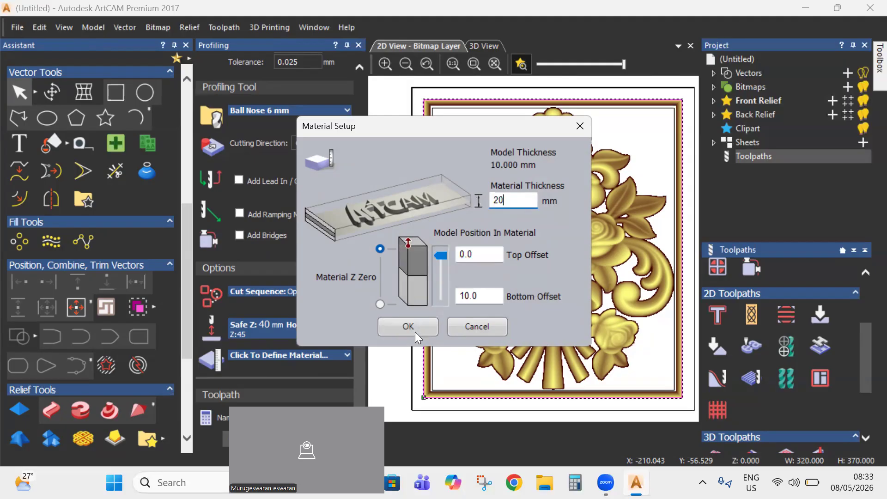
pyautogui.click(416, 330)
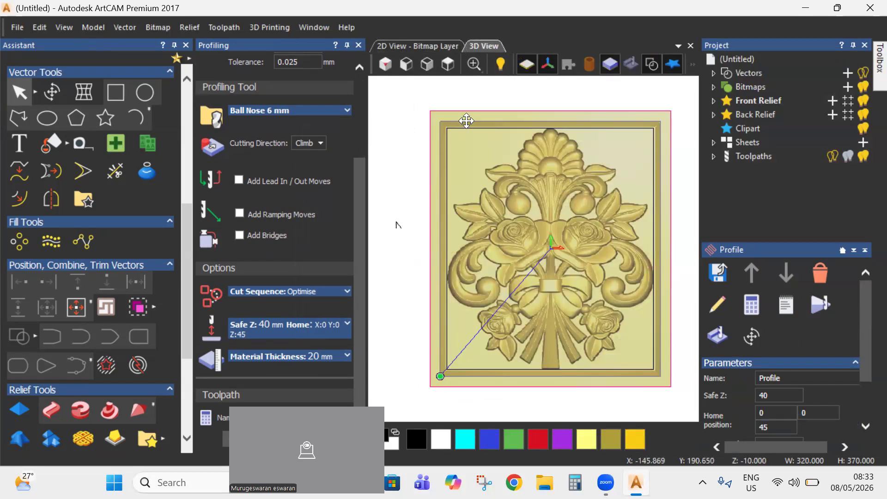
pyautogui.click(385, 64)
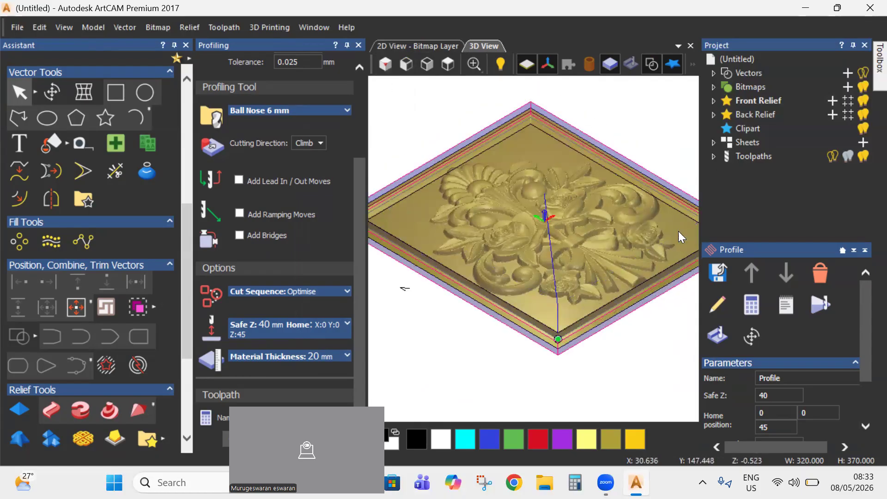
# - Try to save the profile toolpath as G-Code file 2d on drive E and then in the D spool directory
pyautogui.click(722, 276)
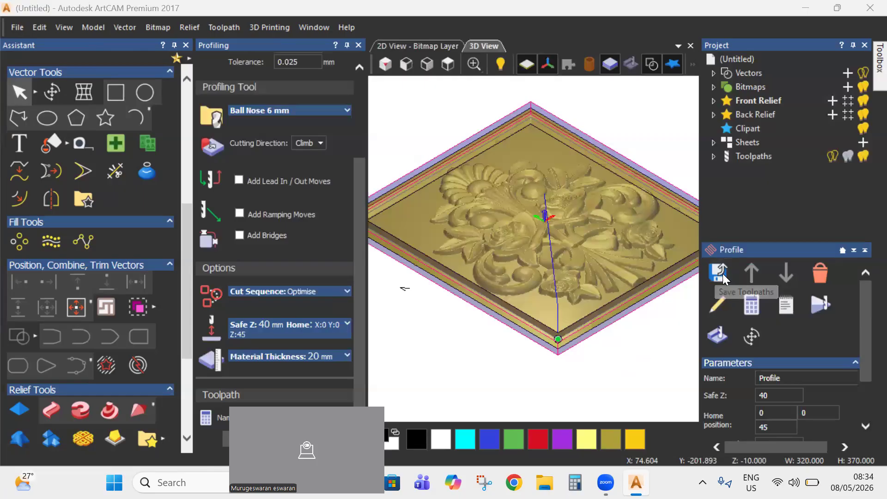
pyautogui.write('2d')
pyautogui.click(657, 405)
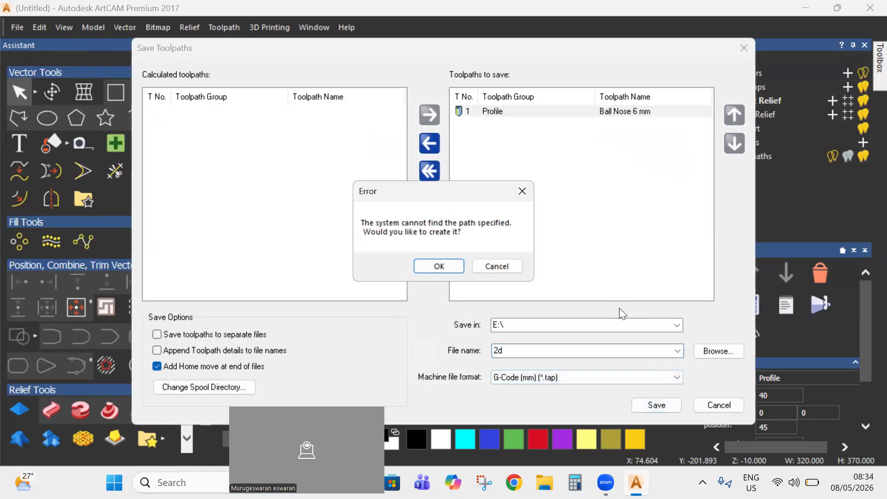
pyautogui.press('Escape')
pyautogui.click(677, 325)
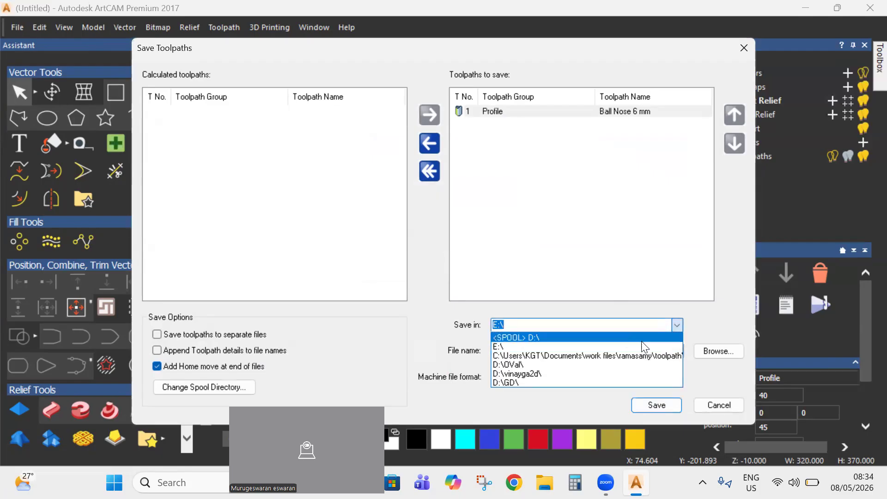
pyautogui.click(626, 338)
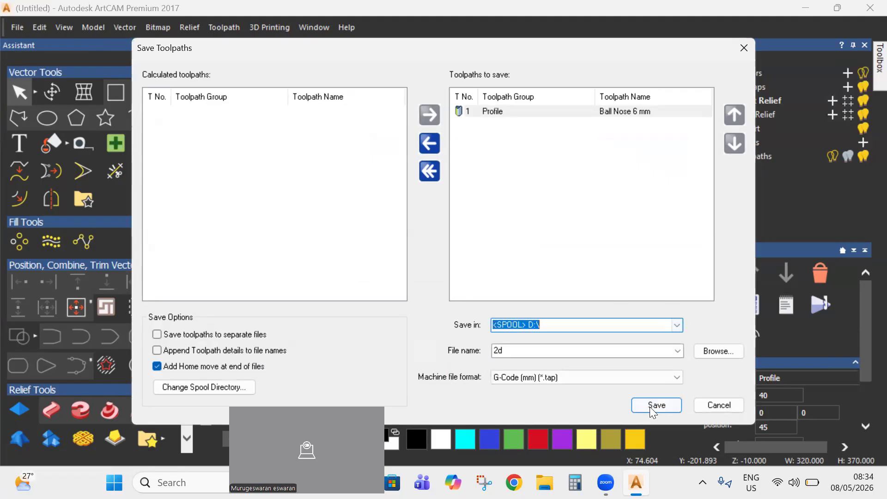
pyautogui.click(656, 405)
pyautogui.click(521, 191)
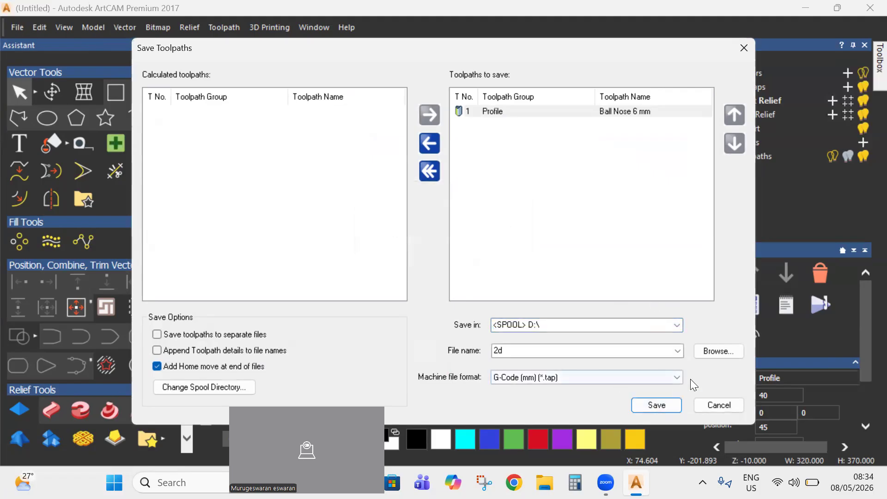
# - Save the profile toolpath as G-Code file 2d in the toolpath folder under work files, overwriting the existing file
pyautogui.click(677, 350)
pyautogui.click(677, 326)
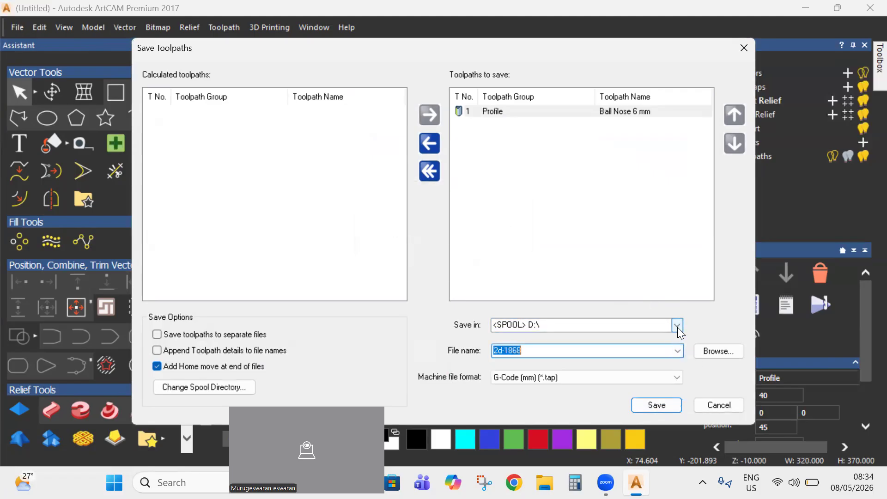
pyautogui.click(677, 326)
pyautogui.click(665, 356)
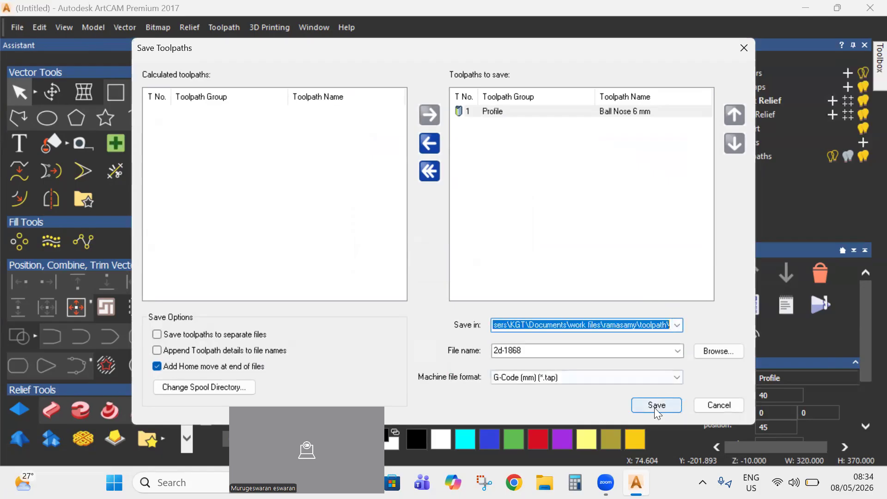
pyautogui.click(619, 354)
pyautogui.write('2d')
pyautogui.click(665, 407)
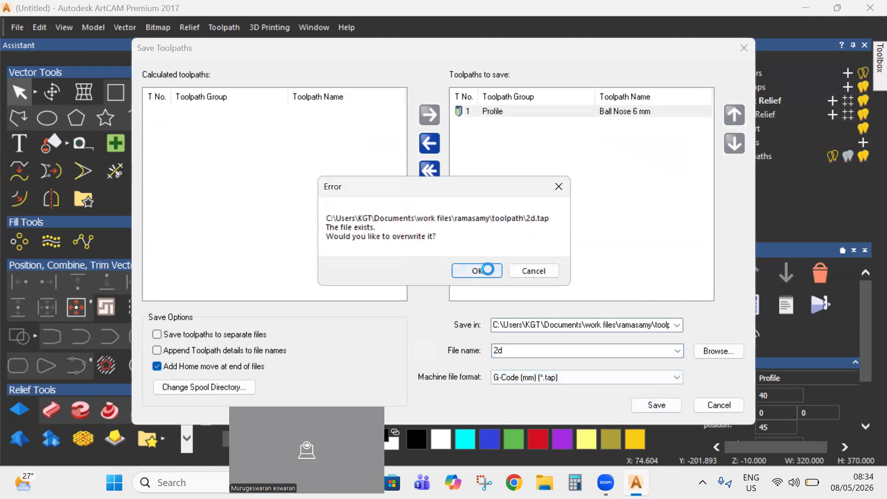
pyautogui.click(482, 270)
pyautogui.click(744, 48)
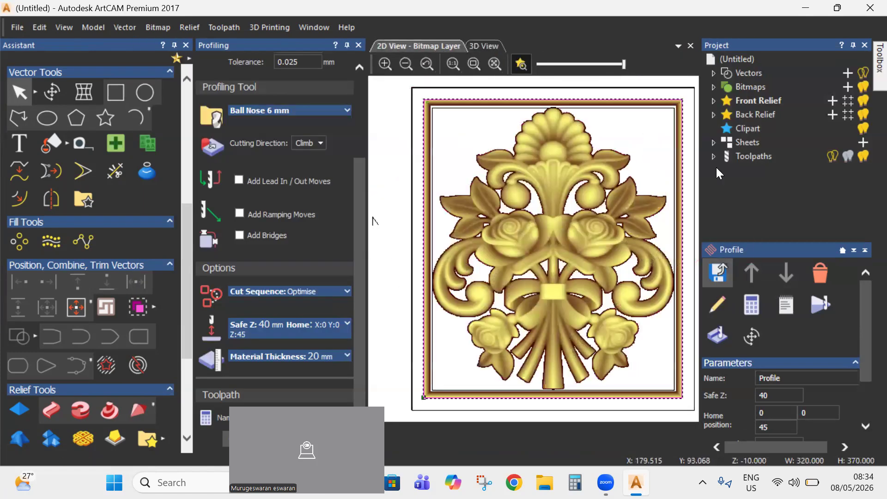
# - Start a Machine Relief toolpath and hide the existing profile toolpath in the 2D view
pyautogui.click(750, 155)
pyautogui.scroll(-2, 736, 390)
pyautogui.scroll(-3, 736, 390)
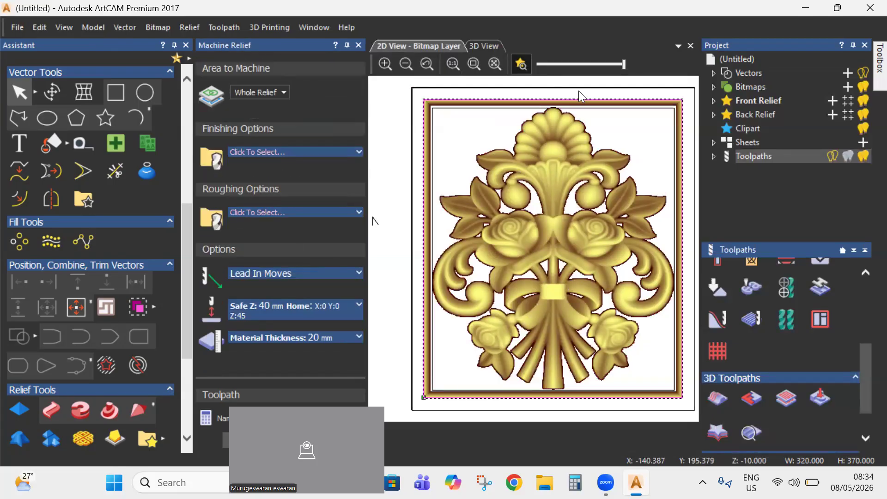
pyautogui.click(441, 135)
pyautogui.scroll(3, 517, 87)
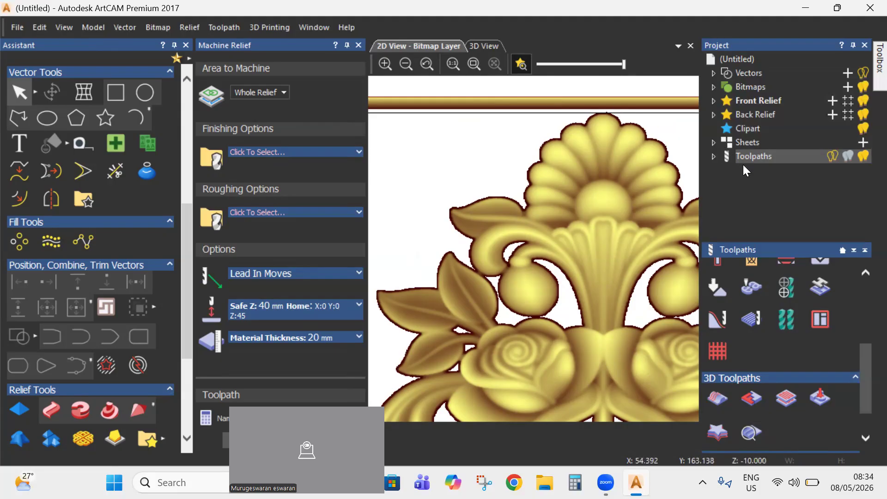
pyautogui.click(620, 96)
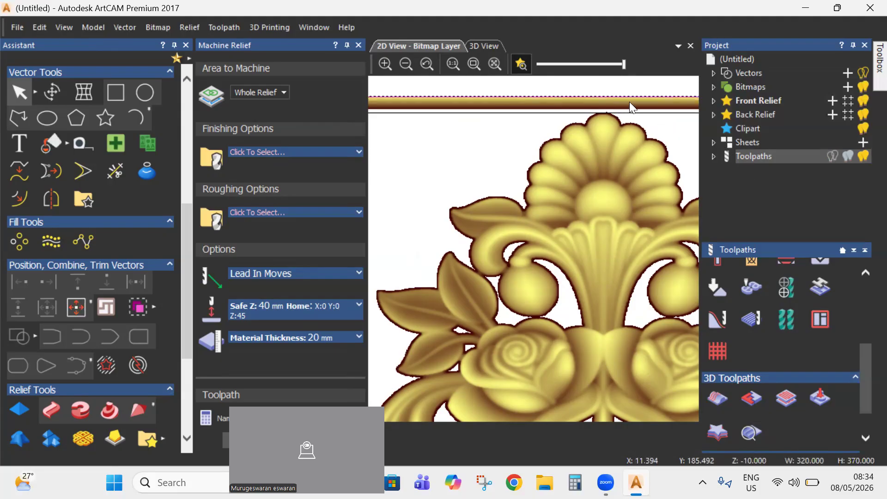
pyautogui.click(676, 135)
pyautogui.click(668, 97)
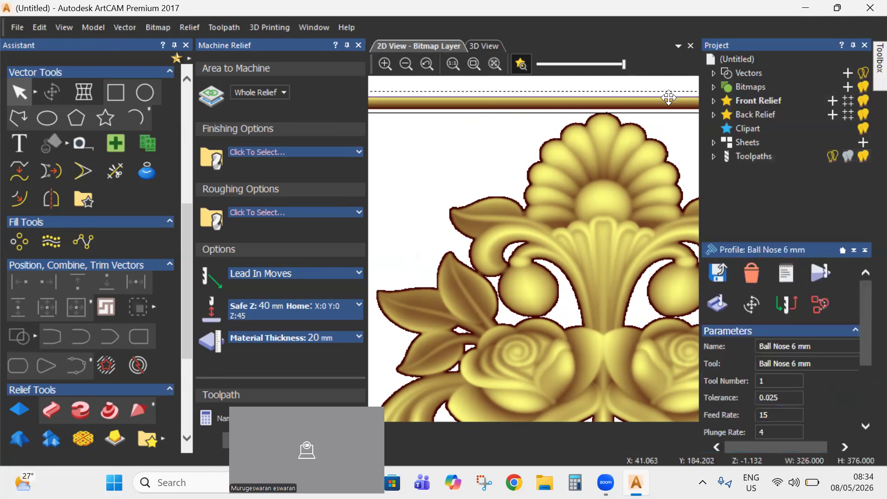
pyautogui.click(830, 156)
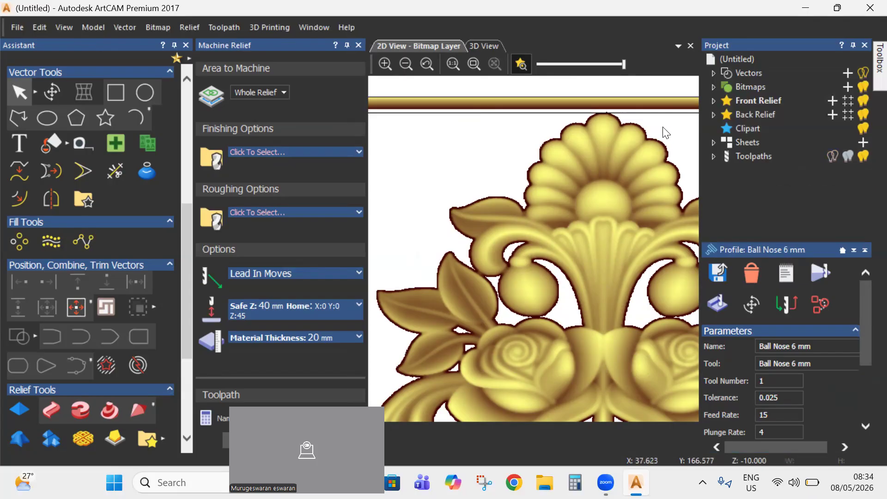
# - Set the machining area to Selected Vectors using the border's outer rectangle and assign Ball Nose 6 mm as the finishing tool
pyautogui.click(653, 98)
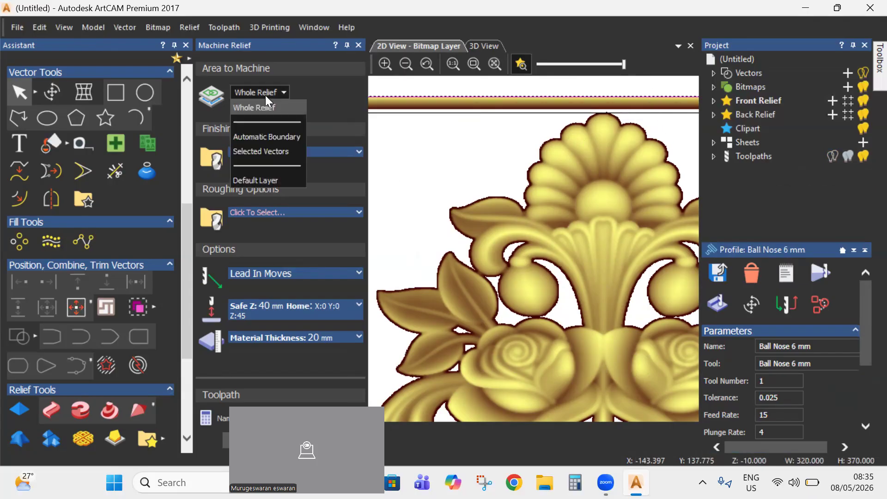
pyautogui.click(279, 152)
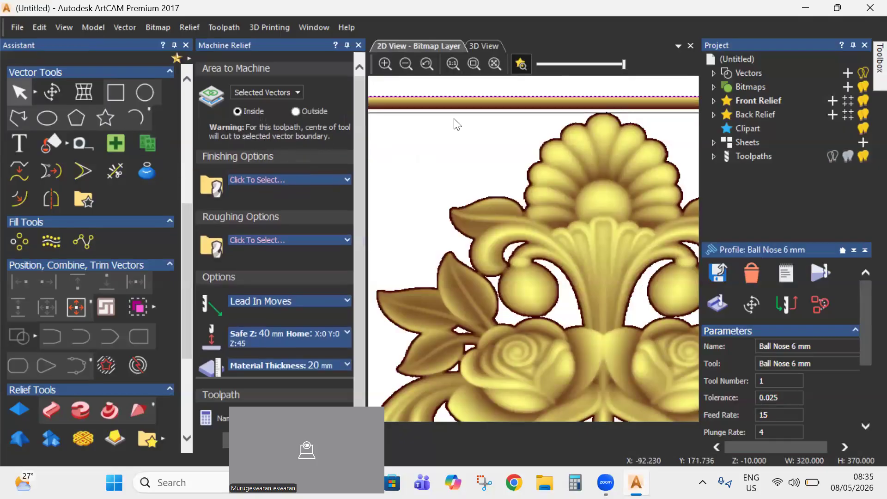
pyautogui.click(296, 182)
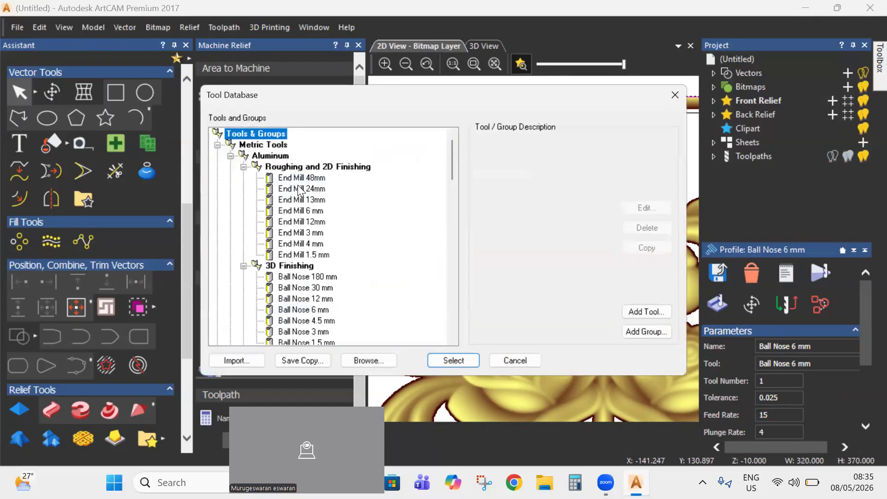
pyautogui.doubleClick(303, 313)
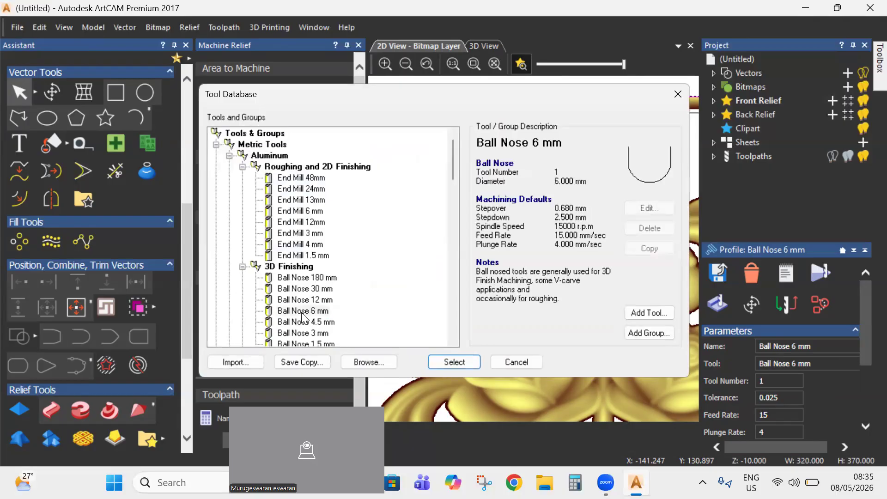
pyautogui.scroll(-2, 311, 241)
pyautogui.scroll(-2, 386, 273)
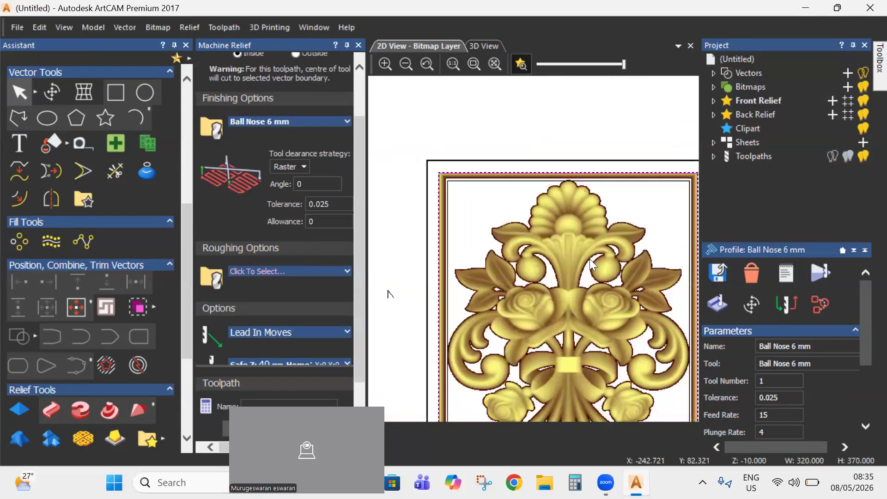
# - Review the relief toolpath's machining area, tool clearance strategy, finishing and roughing settings, and safe height
pyautogui.click(301, 165)
pyautogui.click(301, 165)
pyautogui.scroll(-2, 533, 273)
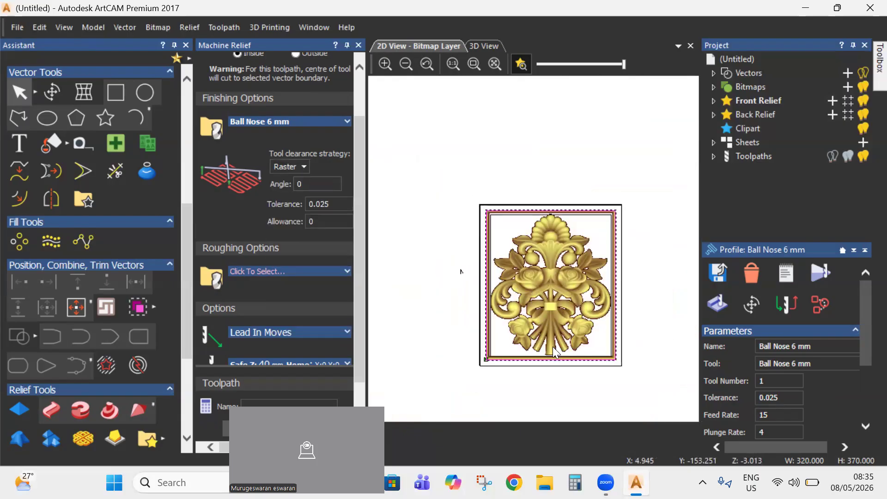
pyautogui.scroll(-2, 302, 273)
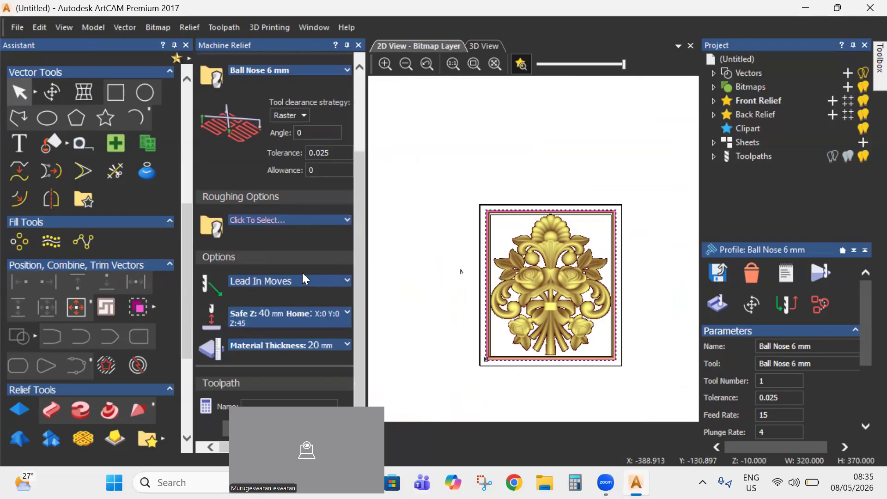
pyautogui.scroll(3, 239, 212)
pyautogui.scroll(-3, 296, 203)
pyautogui.scroll(4, 299, 321)
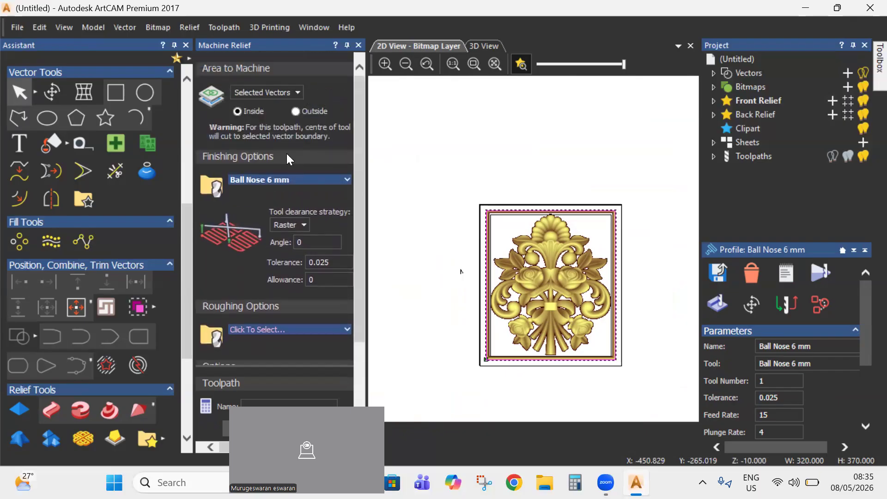
pyautogui.scroll(-4, 285, 322)
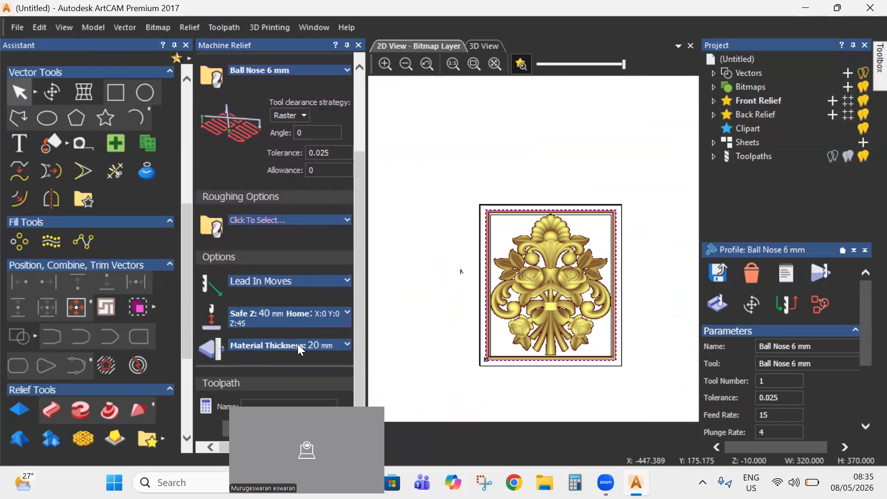
# - Check and accept the material setup, calculate the Machine Relief toolpath and show it in 3D
pyautogui.click(283, 348)
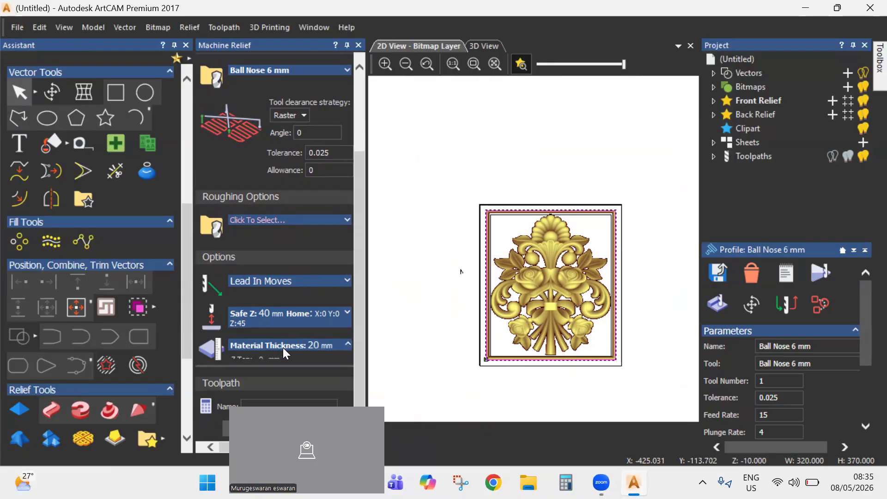
pyautogui.click(496, 273)
pyautogui.click(310, 318)
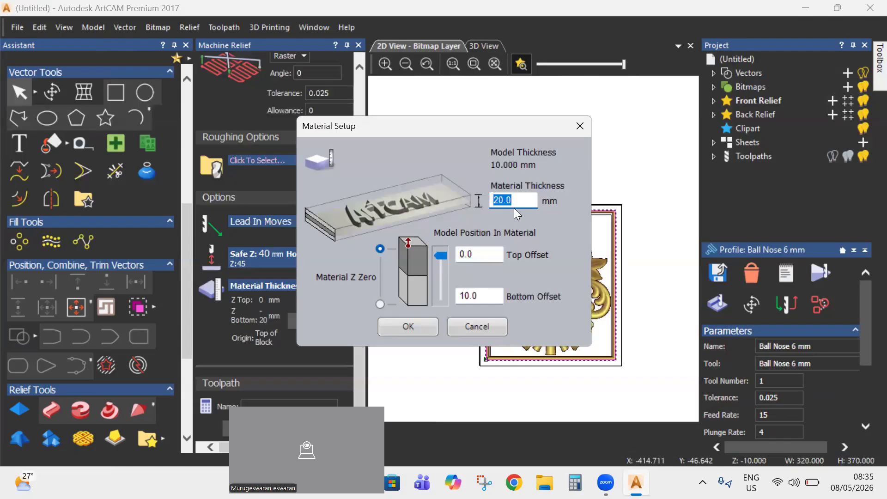
pyautogui.click(427, 325)
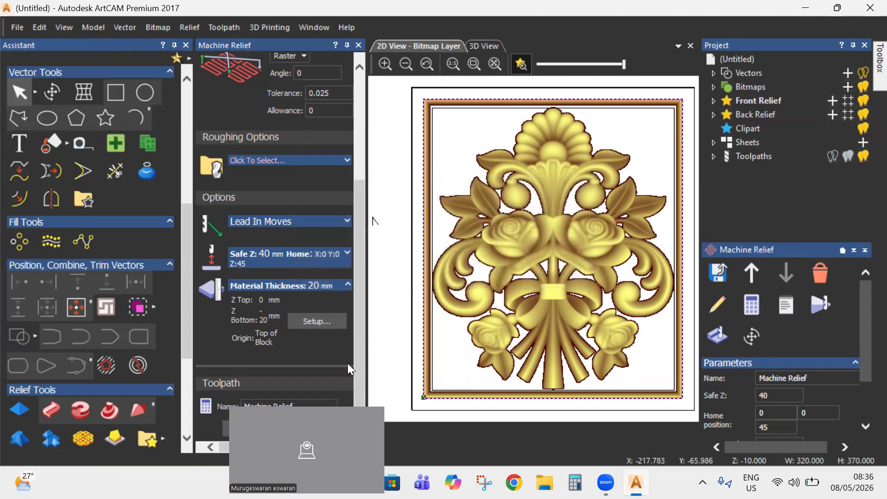
pyautogui.click(483, 46)
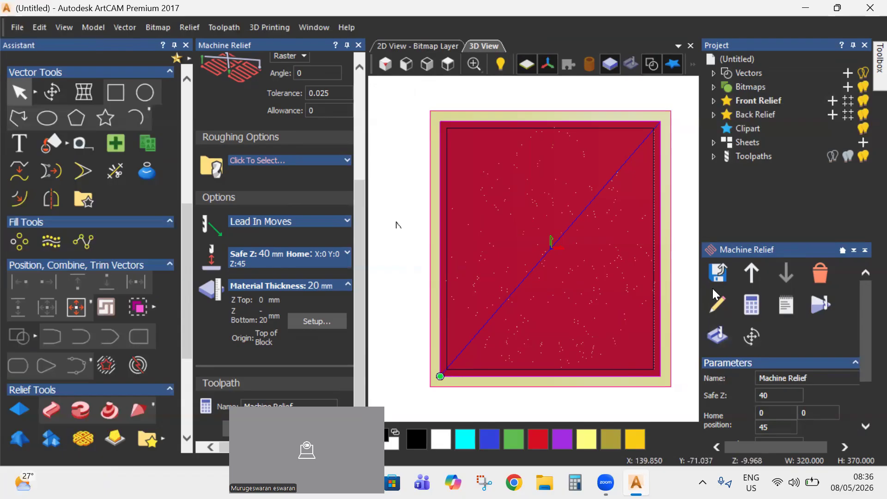
# - Save the Machine Relief toolpath as G-Code file 3d in the same toolpath folder, overwriting the existing file
pyautogui.click(719, 273)
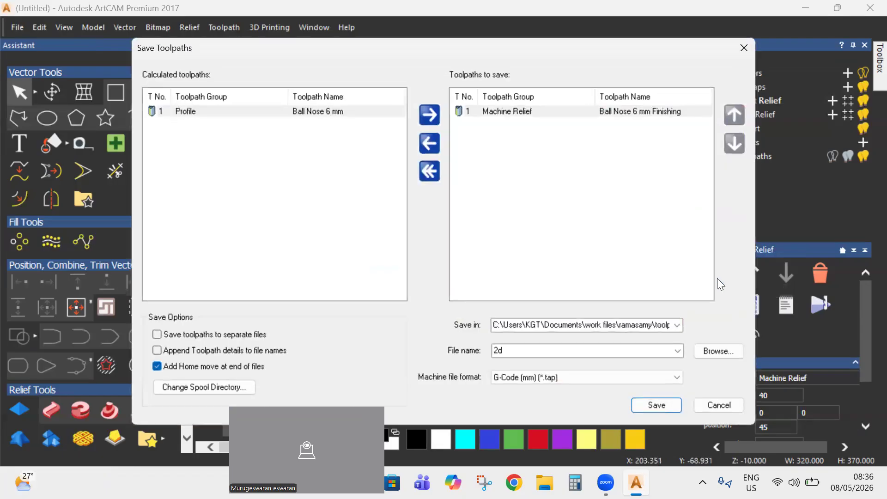
pyautogui.click(718, 350)
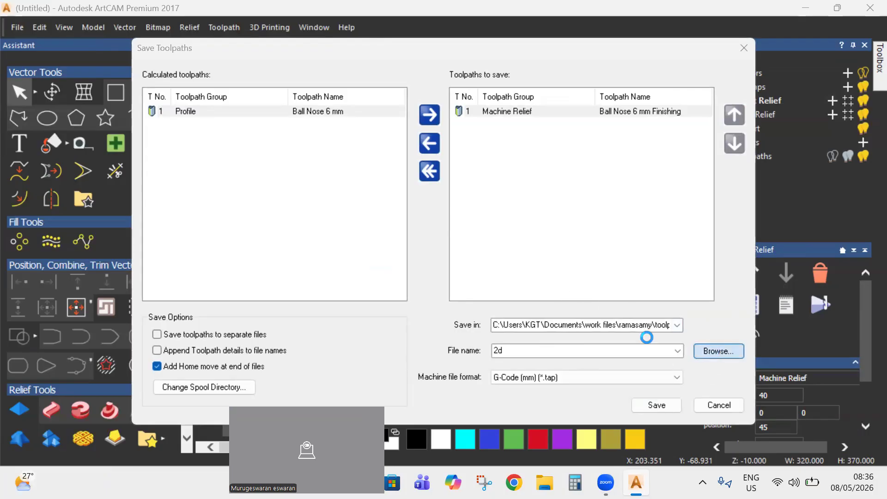
pyautogui.scroll(-1, 74, 324)
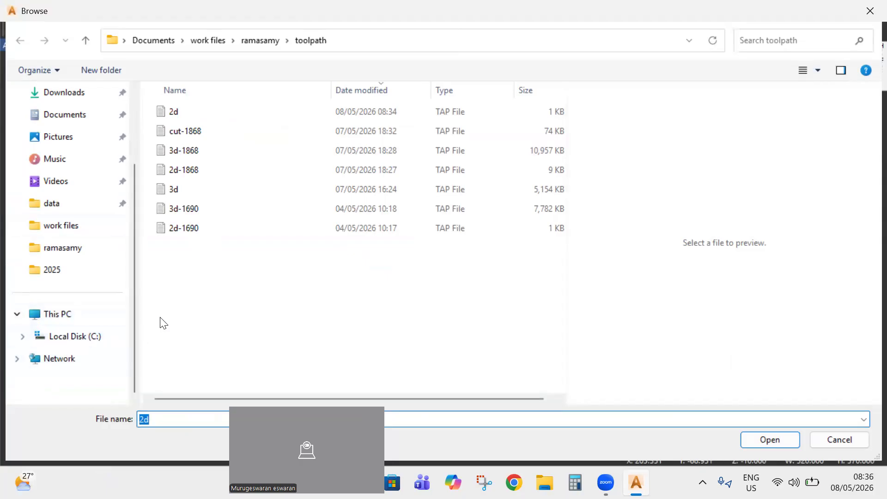
pyautogui.click(869, 10)
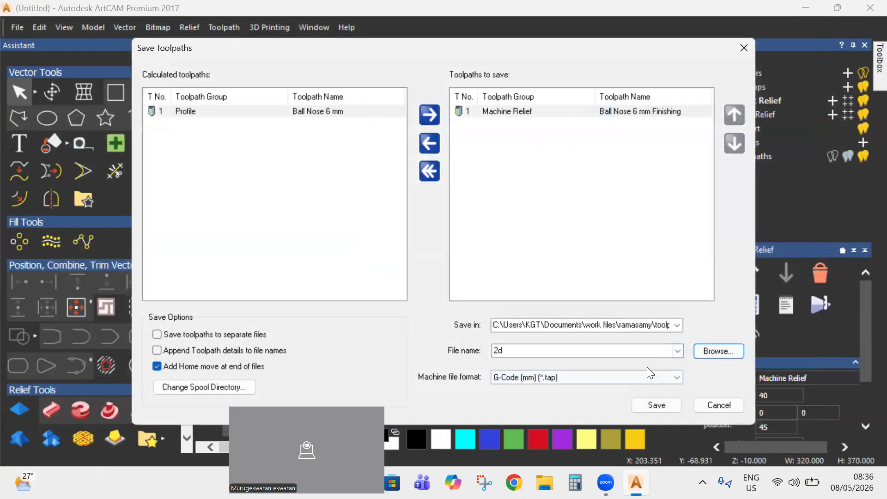
pyautogui.click(596, 350)
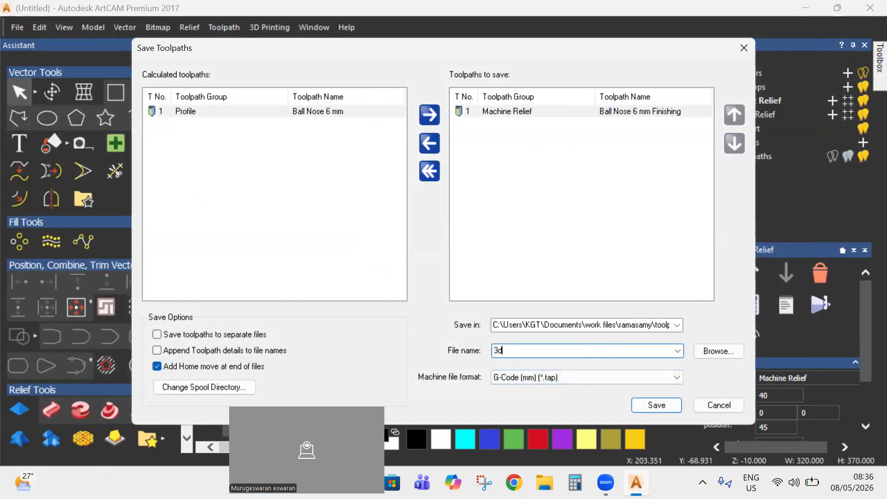
pyautogui.click(652, 402)
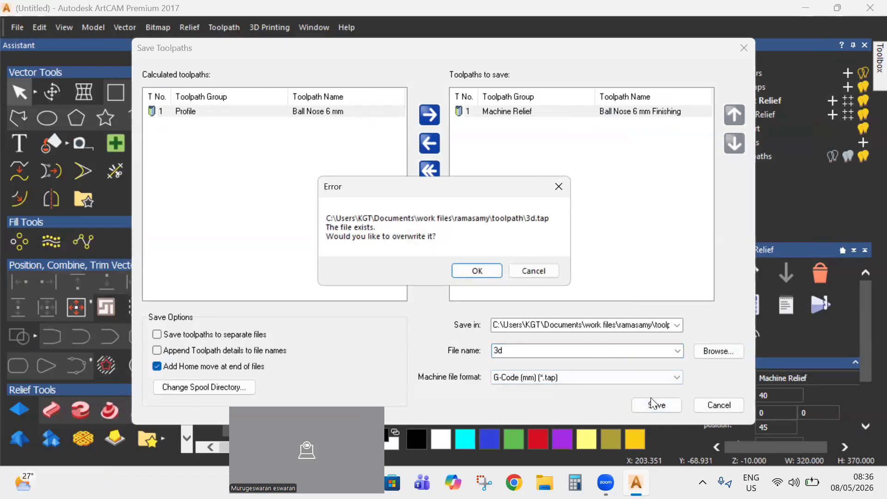
pyautogui.click(477, 271)
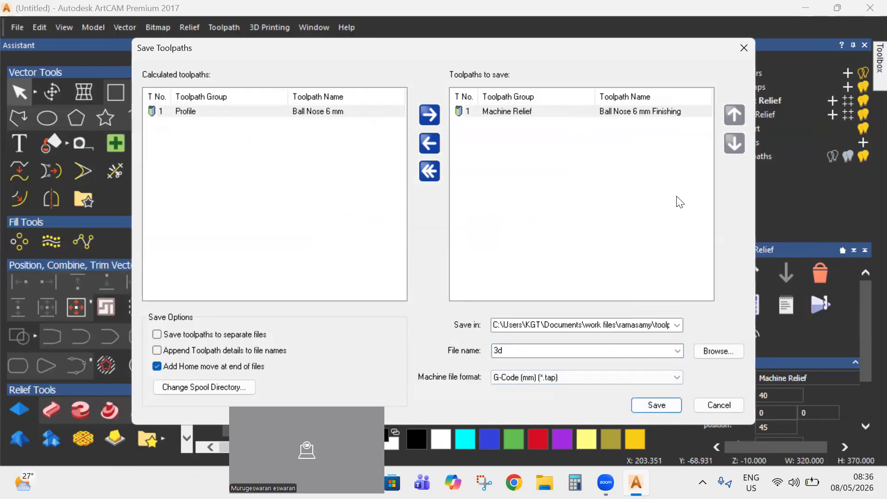
pyautogui.click(743, 48)
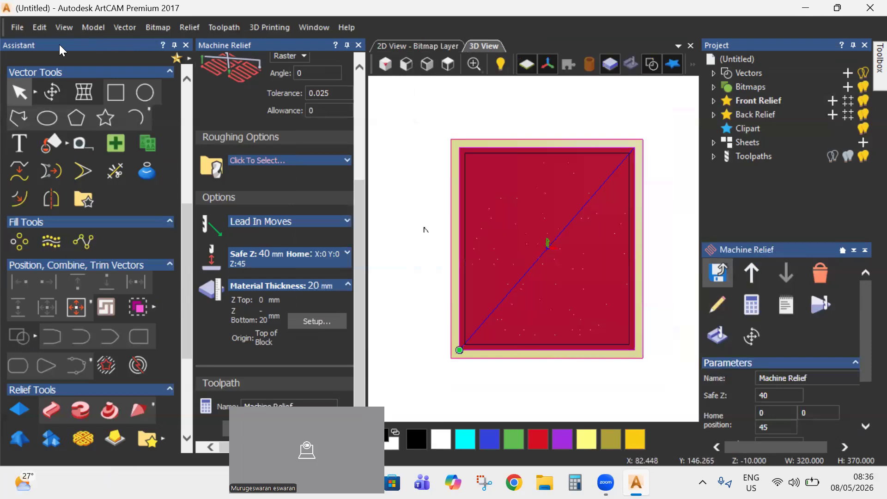